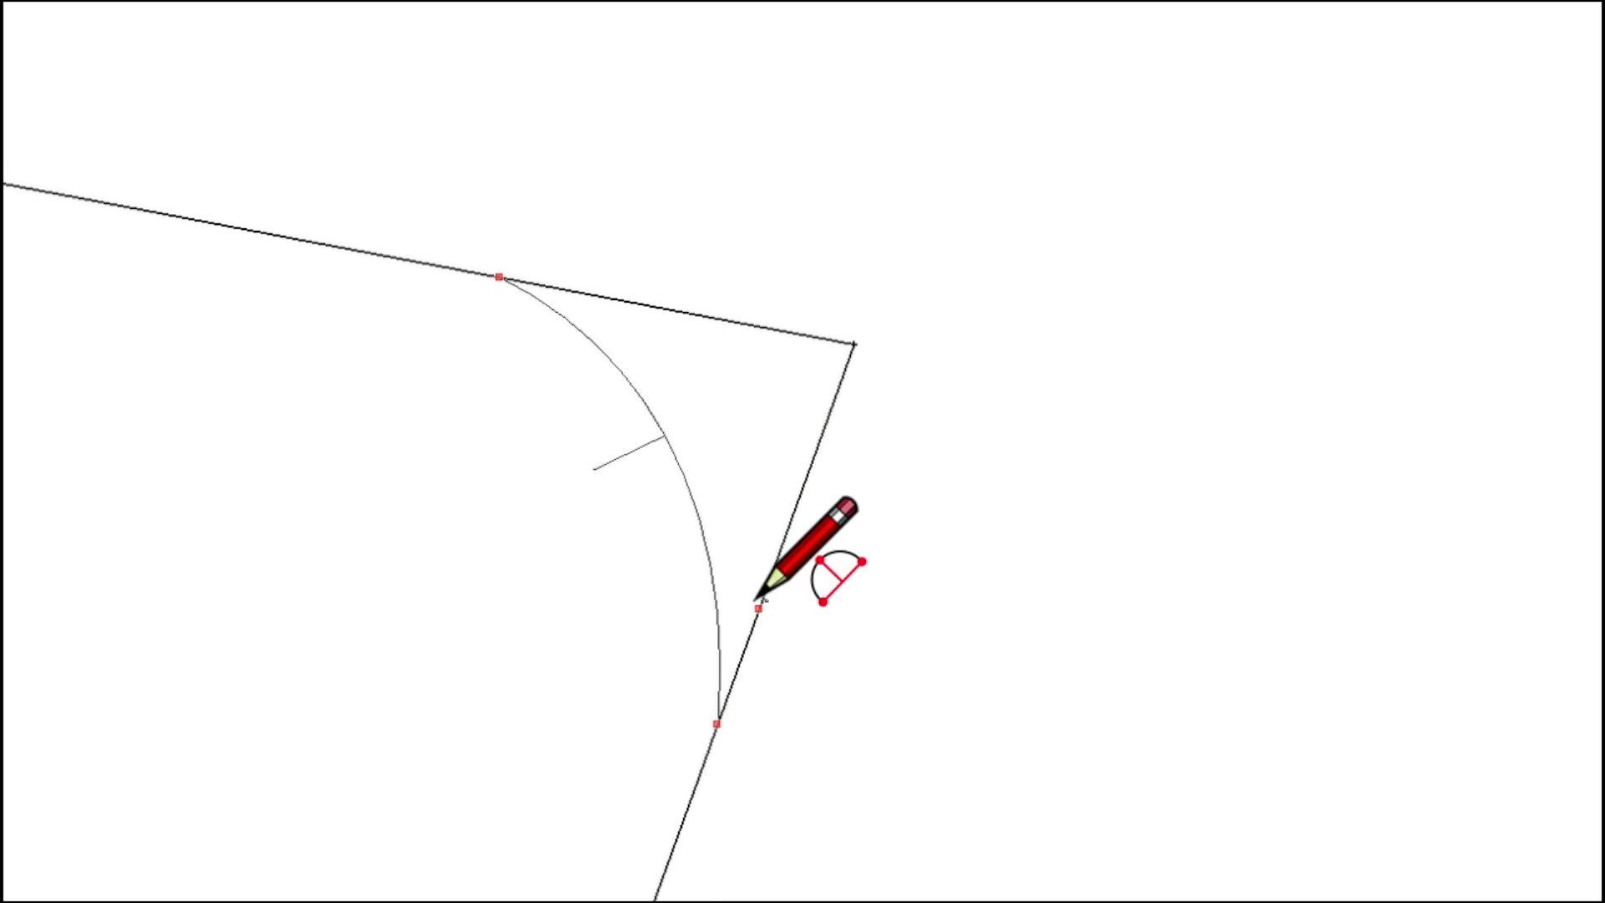
Finish the corner arc, erase the leftover corner lines, and bring up View > Tool Palettes
left_click(769, 577)
key("e")
left_click_drag(828, 418, 788, 268)
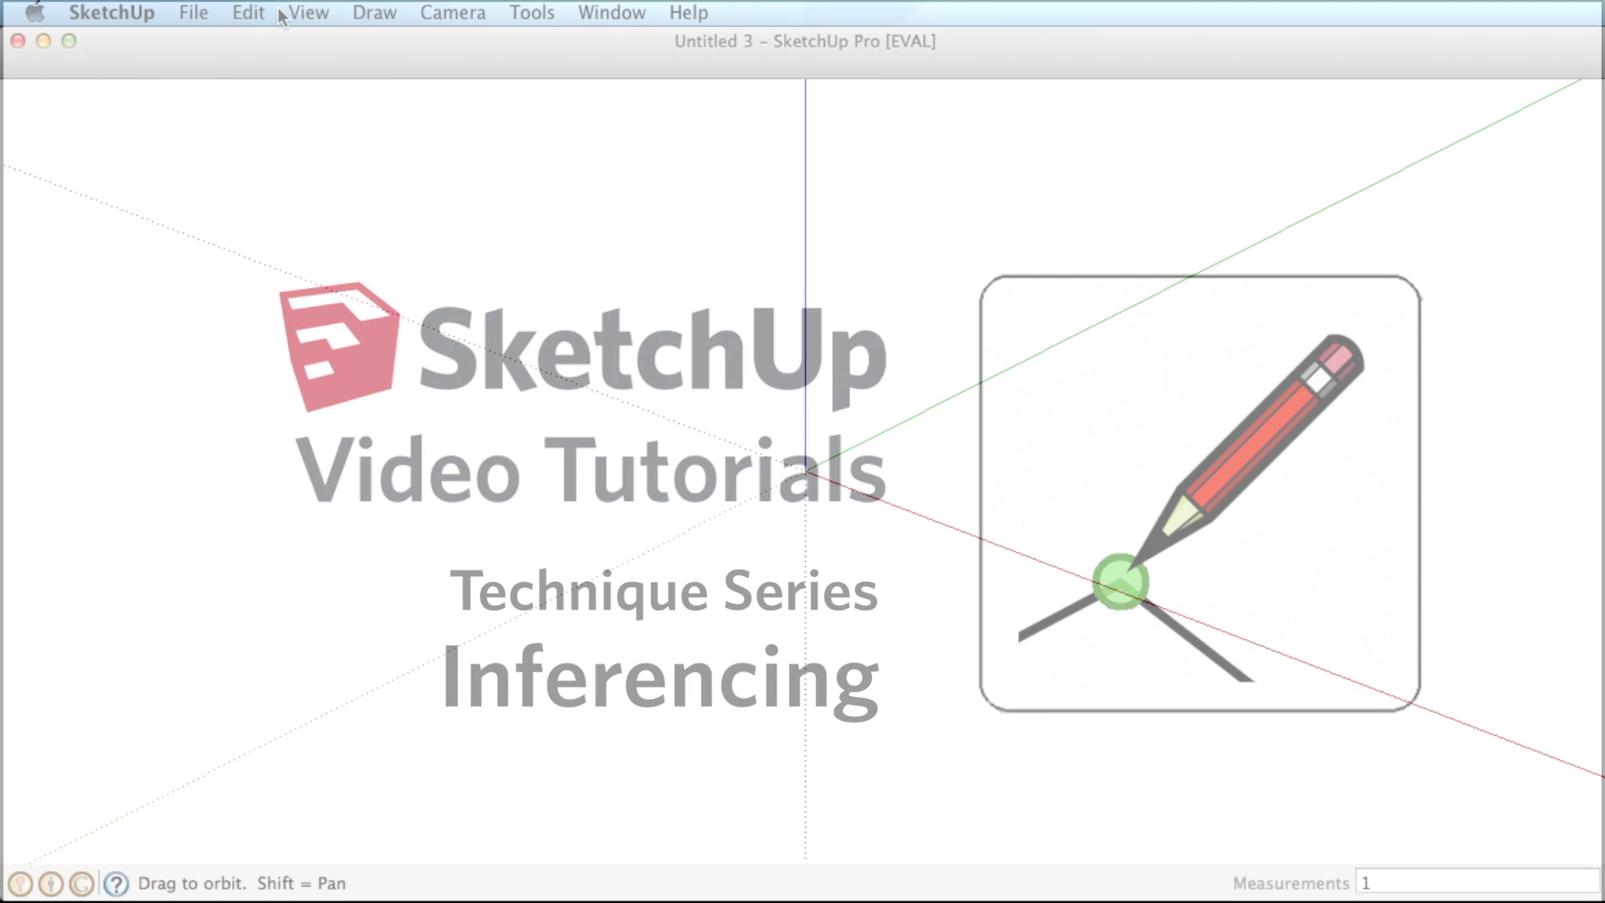
left_click(306, 12)
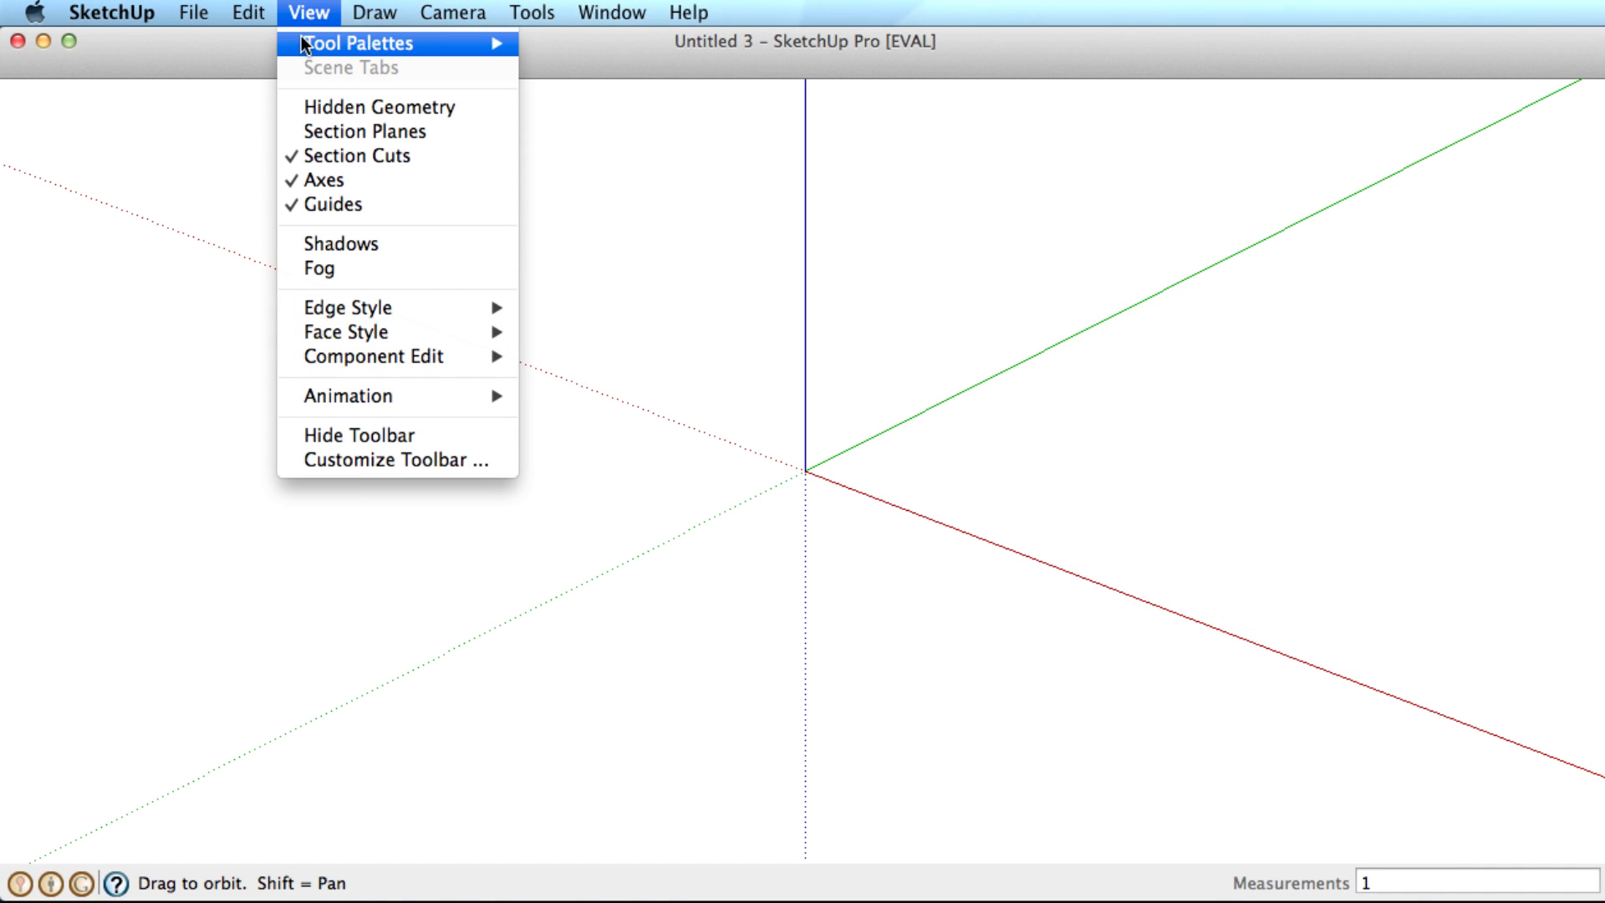
mouse_move(512, 45)
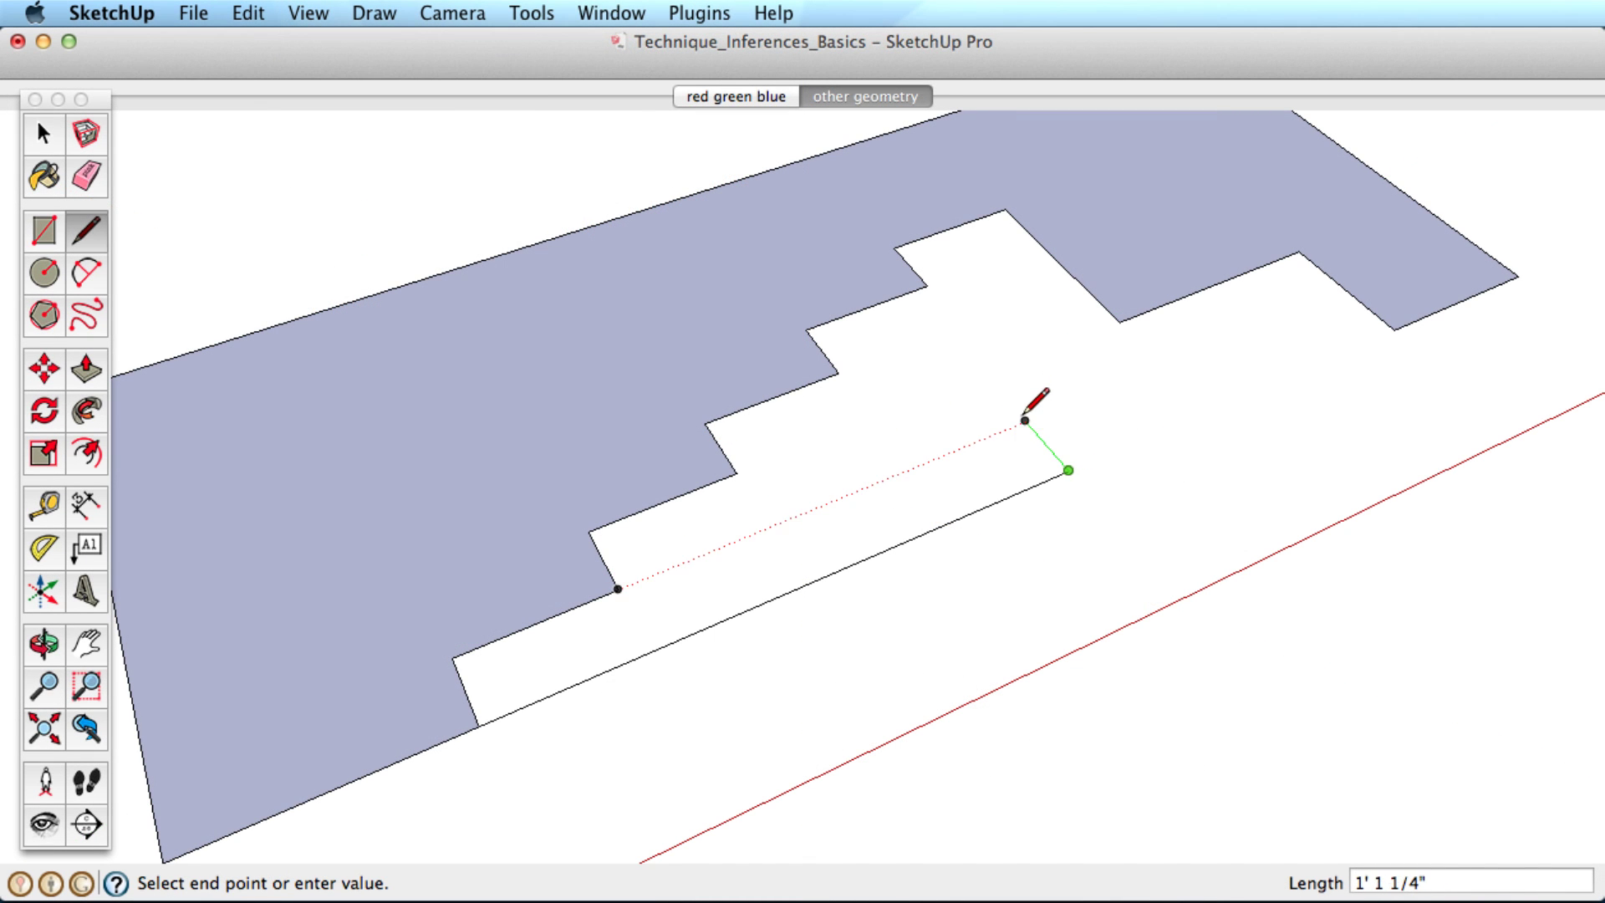
Draw two faces snapped to the step corners, then switch to the red green blue scene
left_click(1025, 420)
left_click(1119, 322)
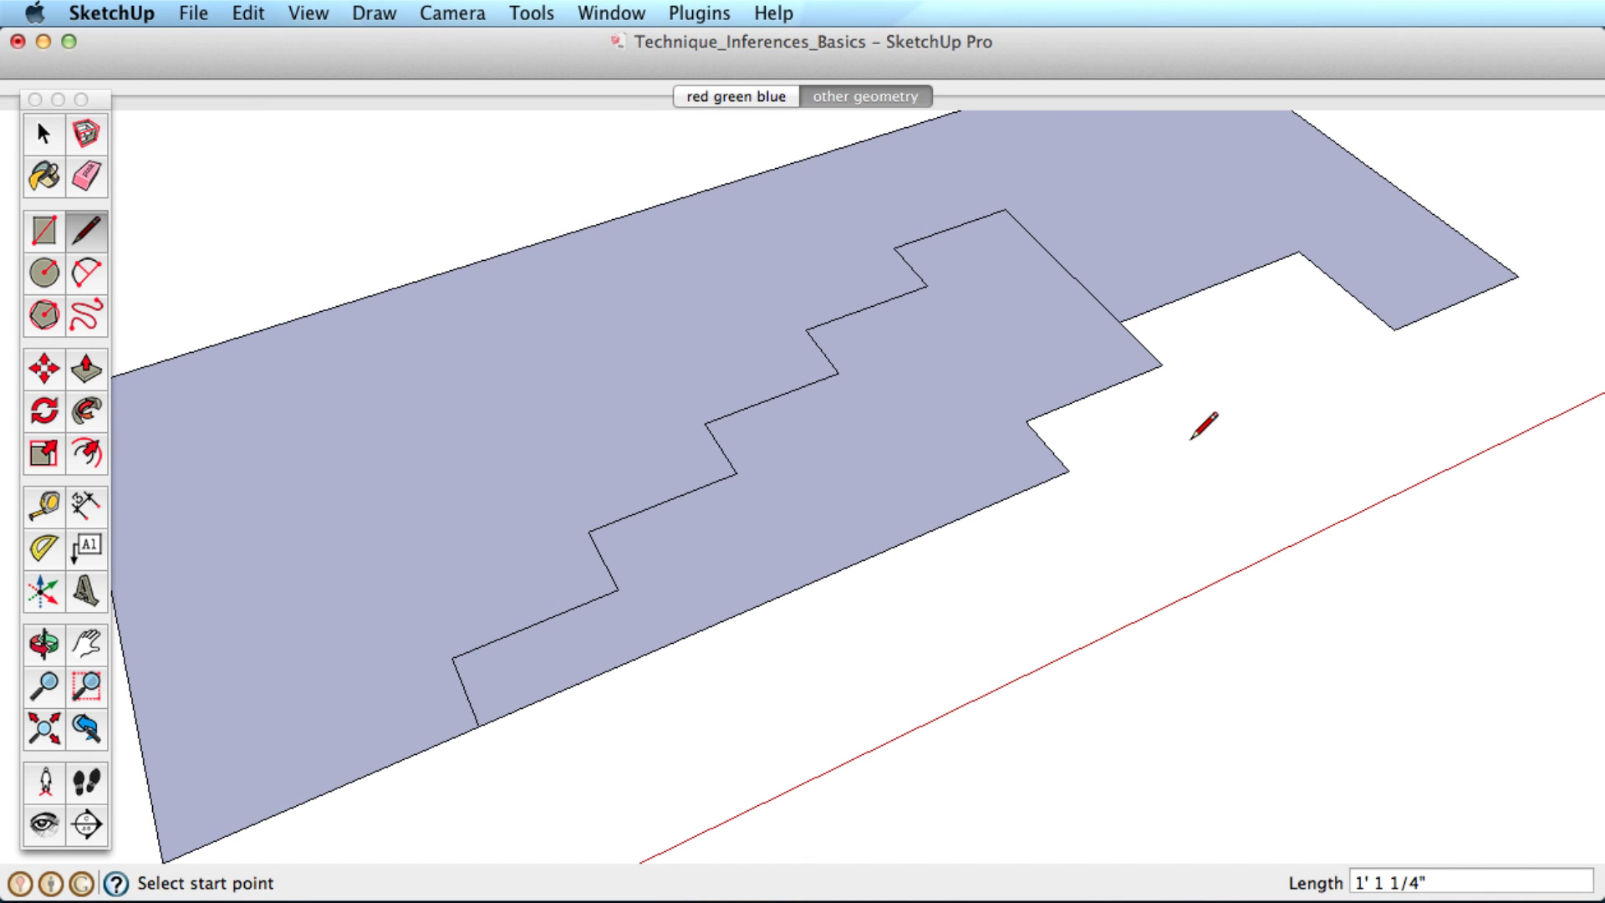
left_click(1162, 363)
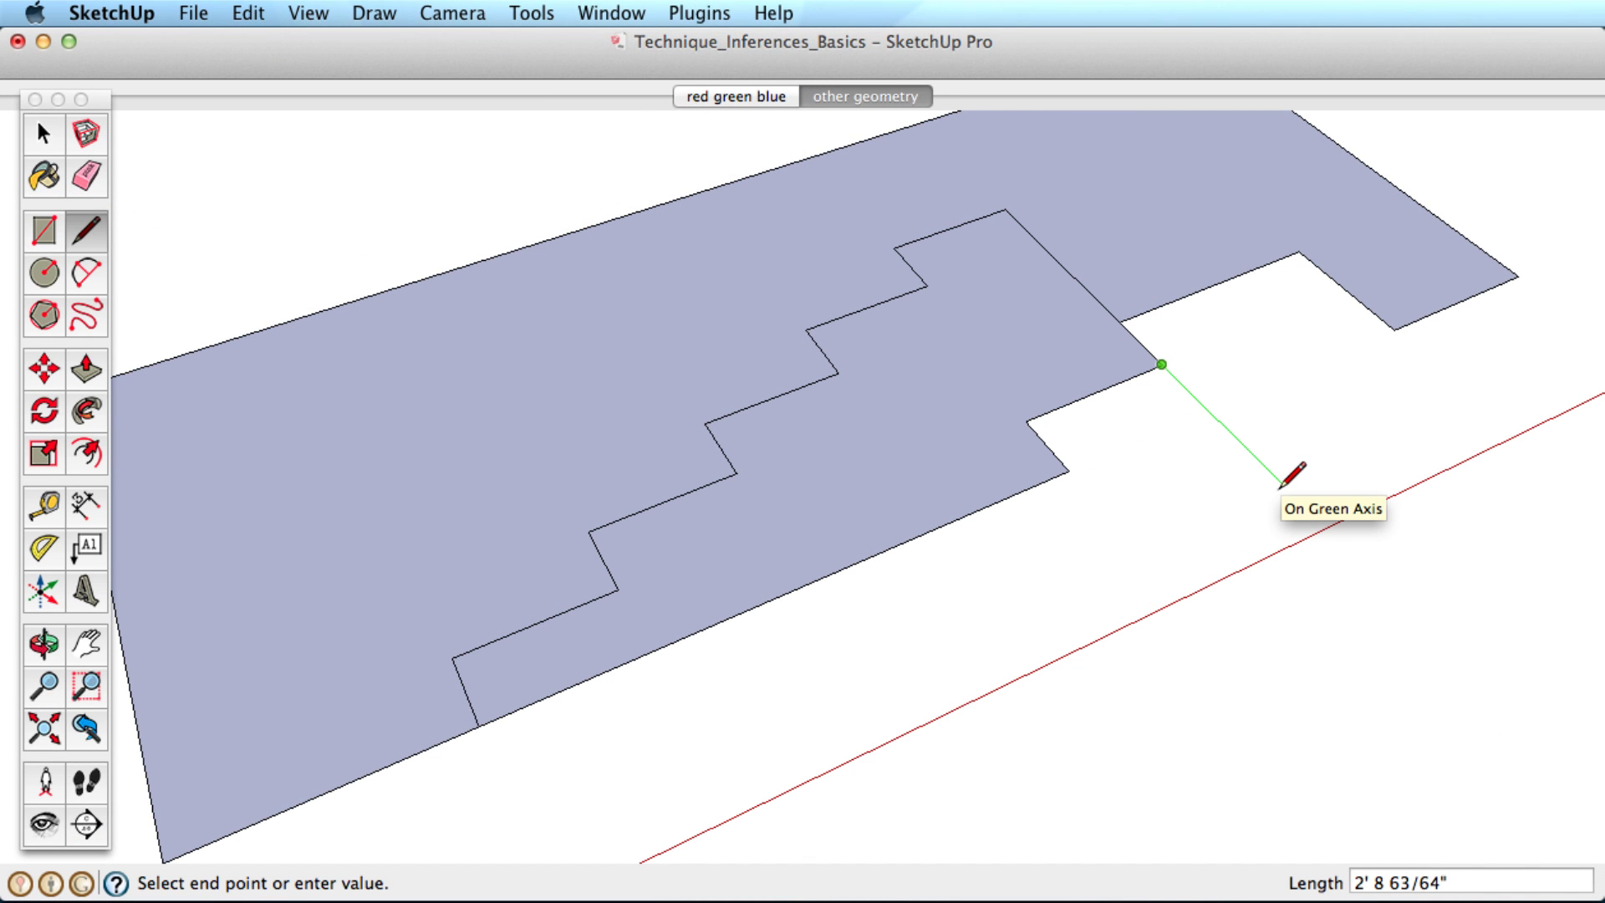
left_click(1282, 484)
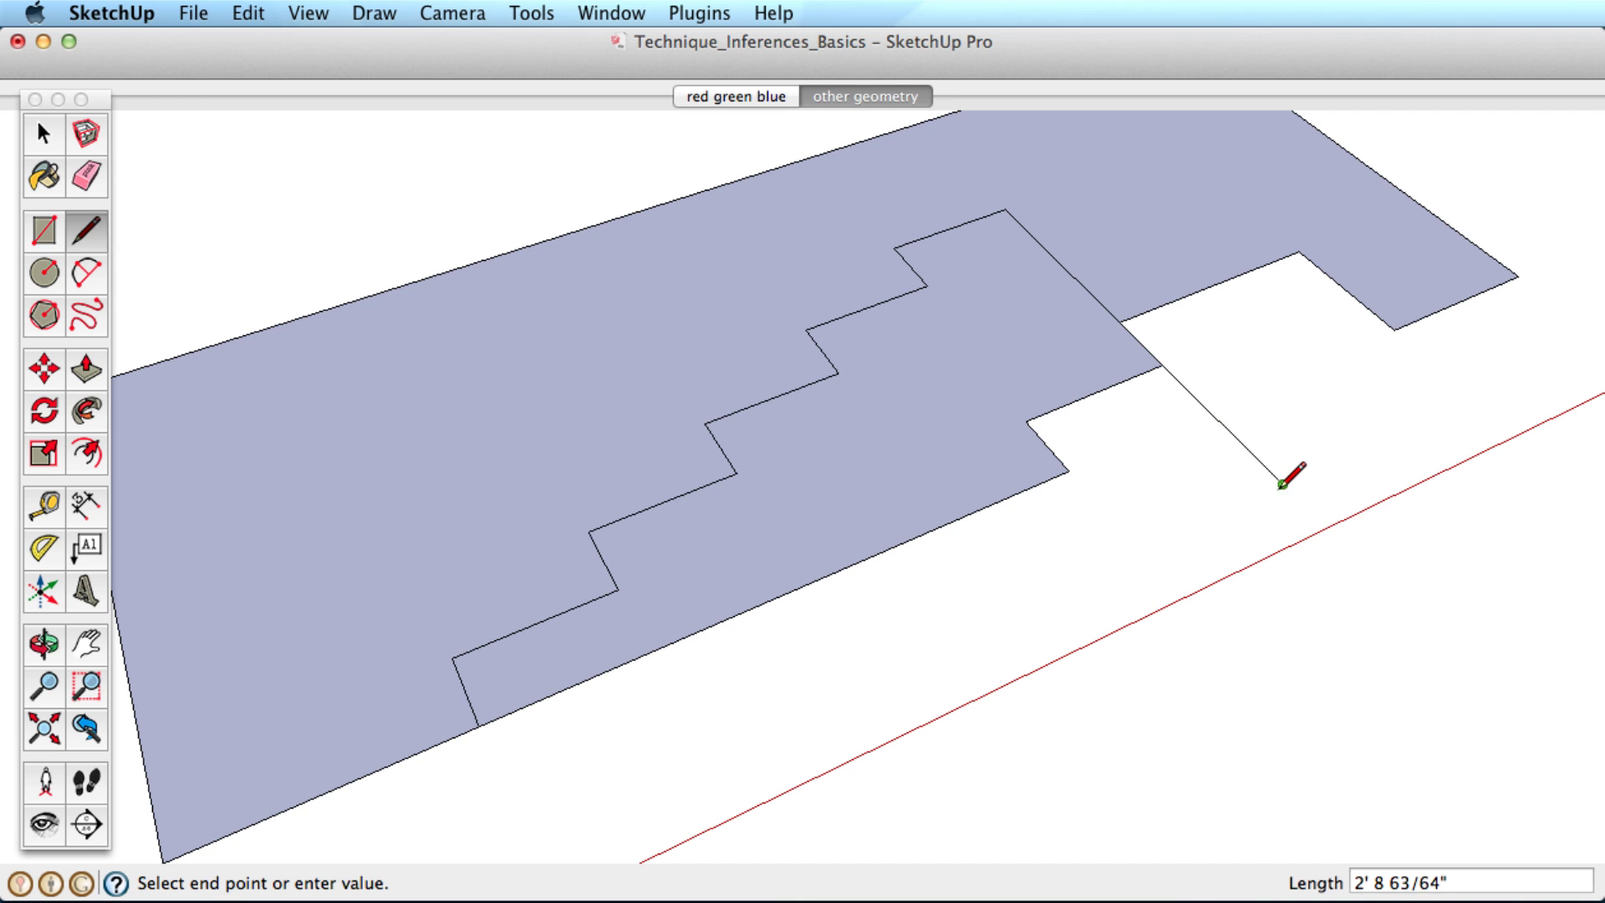
left_click(1018, 607)
left_click(954, 521)
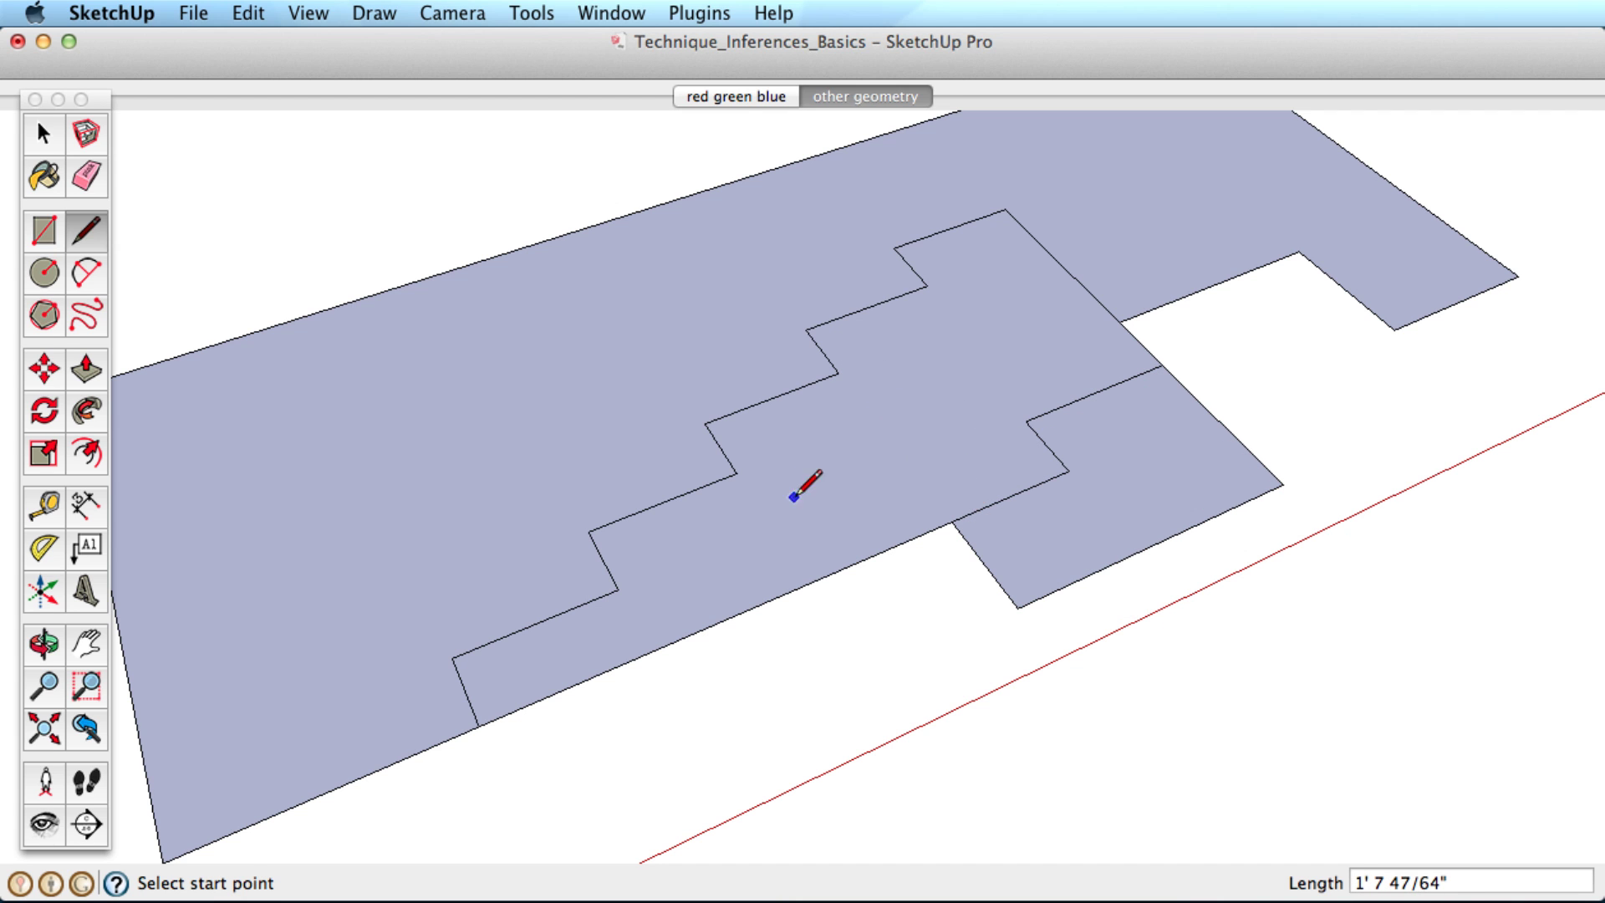
key("Page_Up")
key("space")
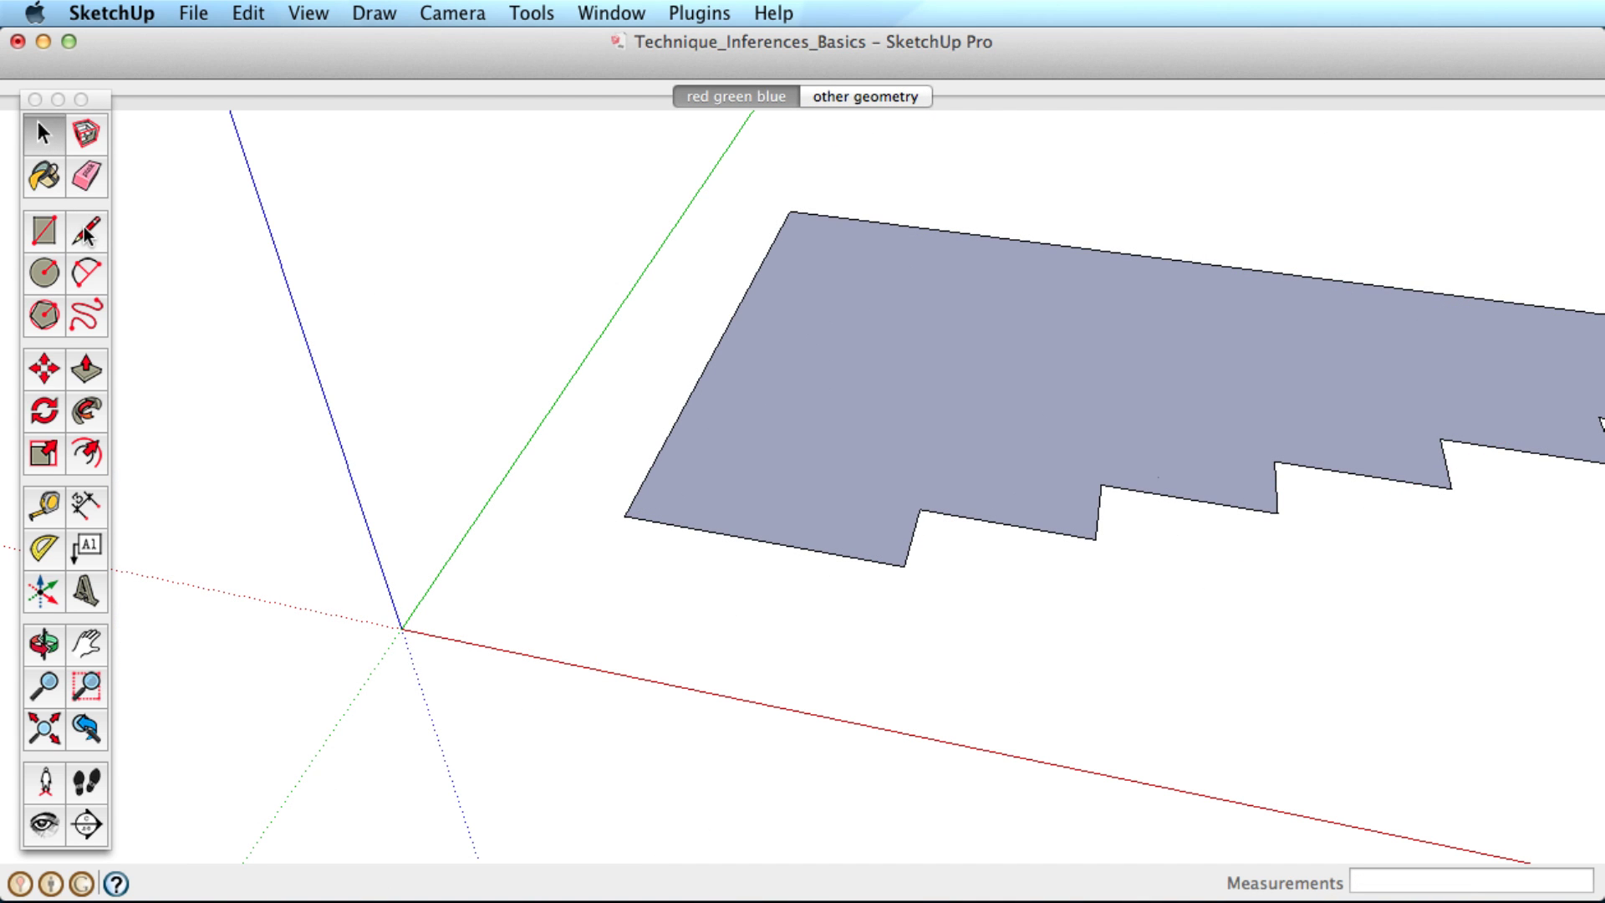
left_click(87, 233)
left_click(520, 587)
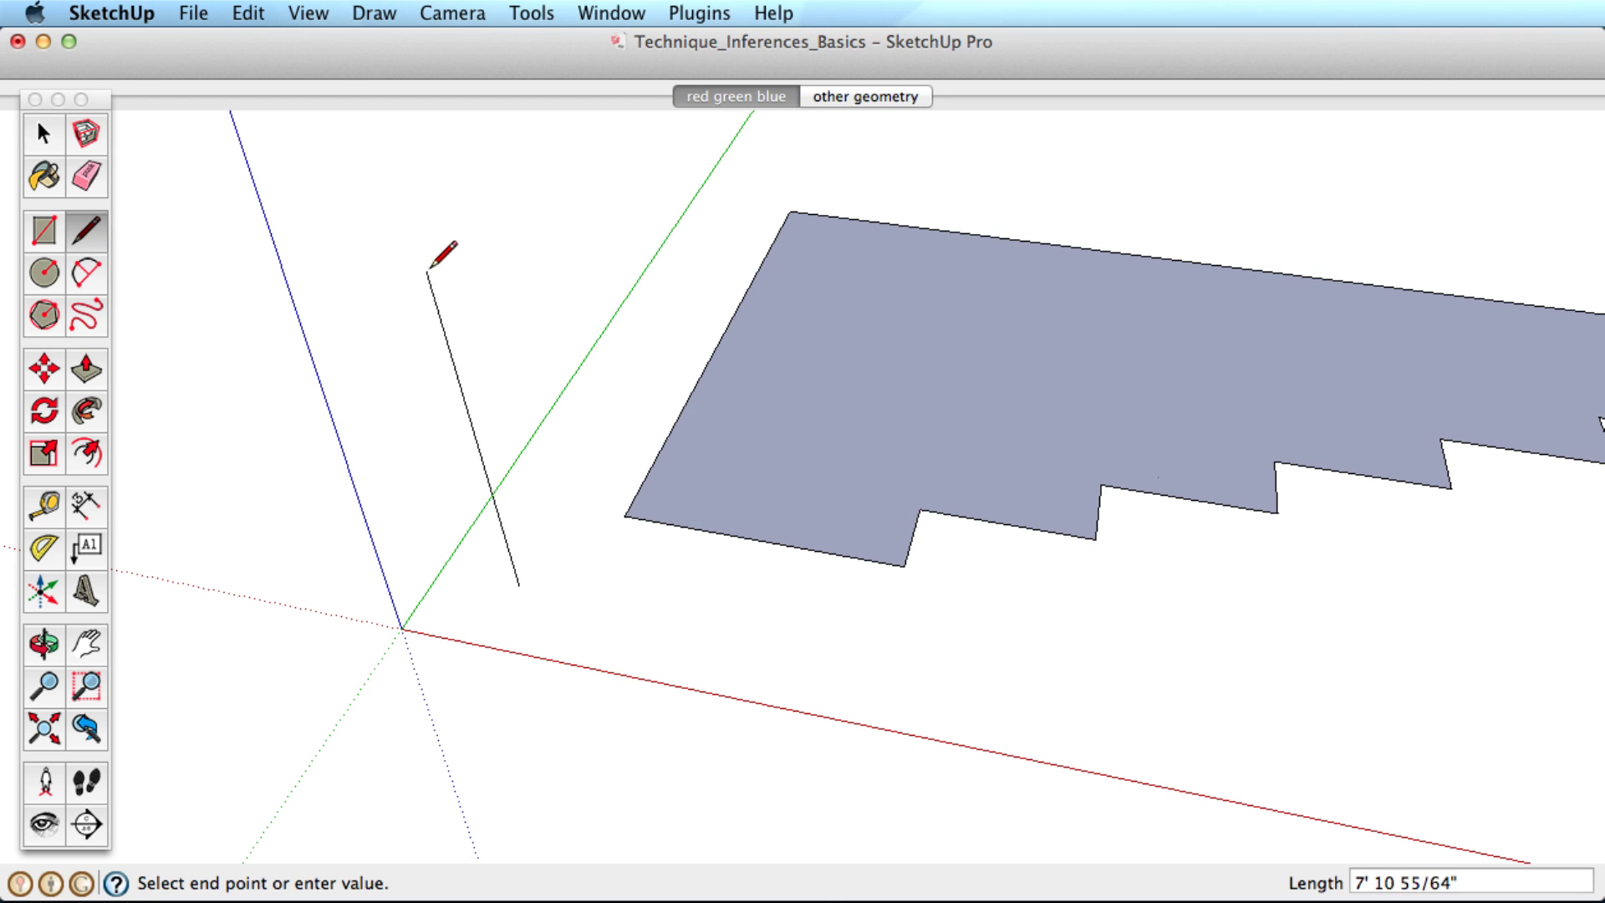
key("space")
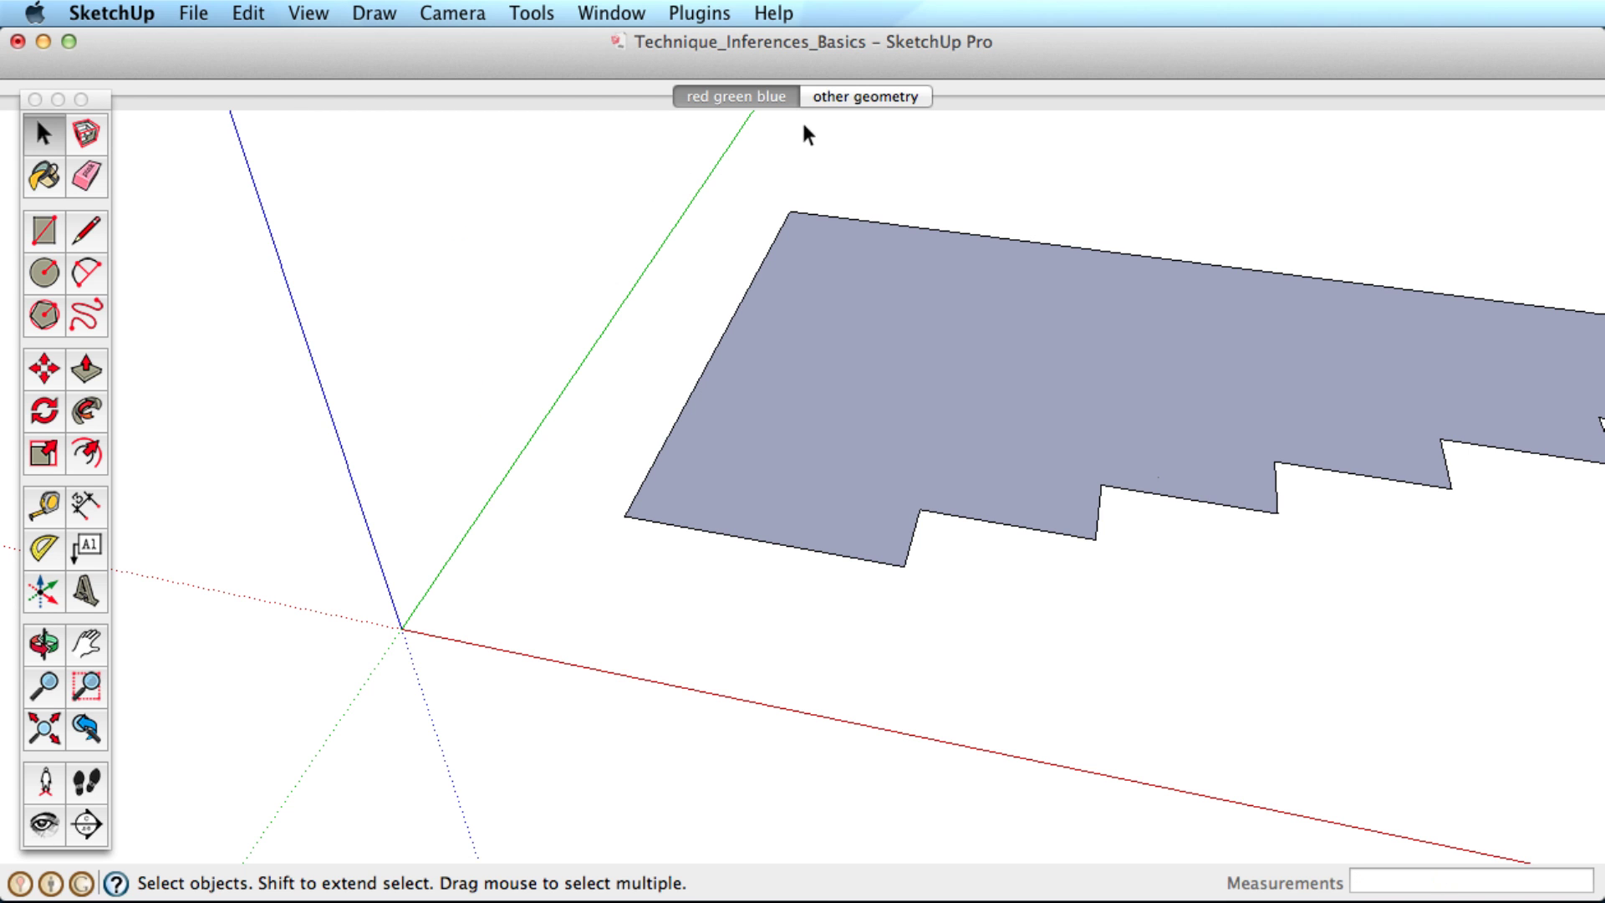
In the other geometry scene, draw a first face lined up with a step corner
left_click(845, 96)
key("l")
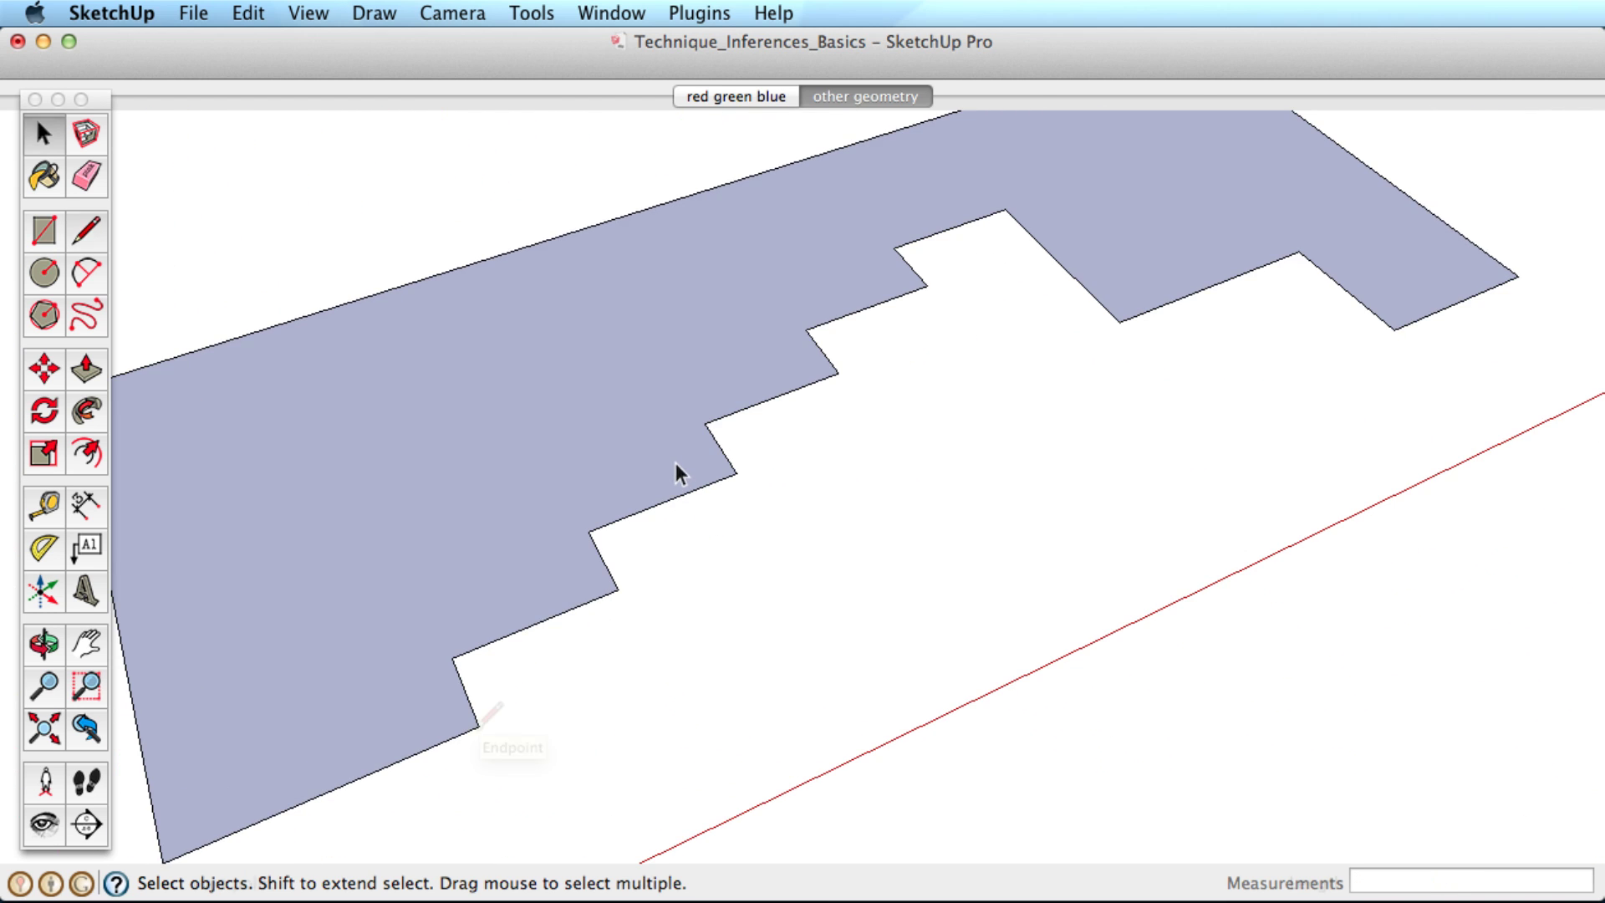
left_click(479, 725)
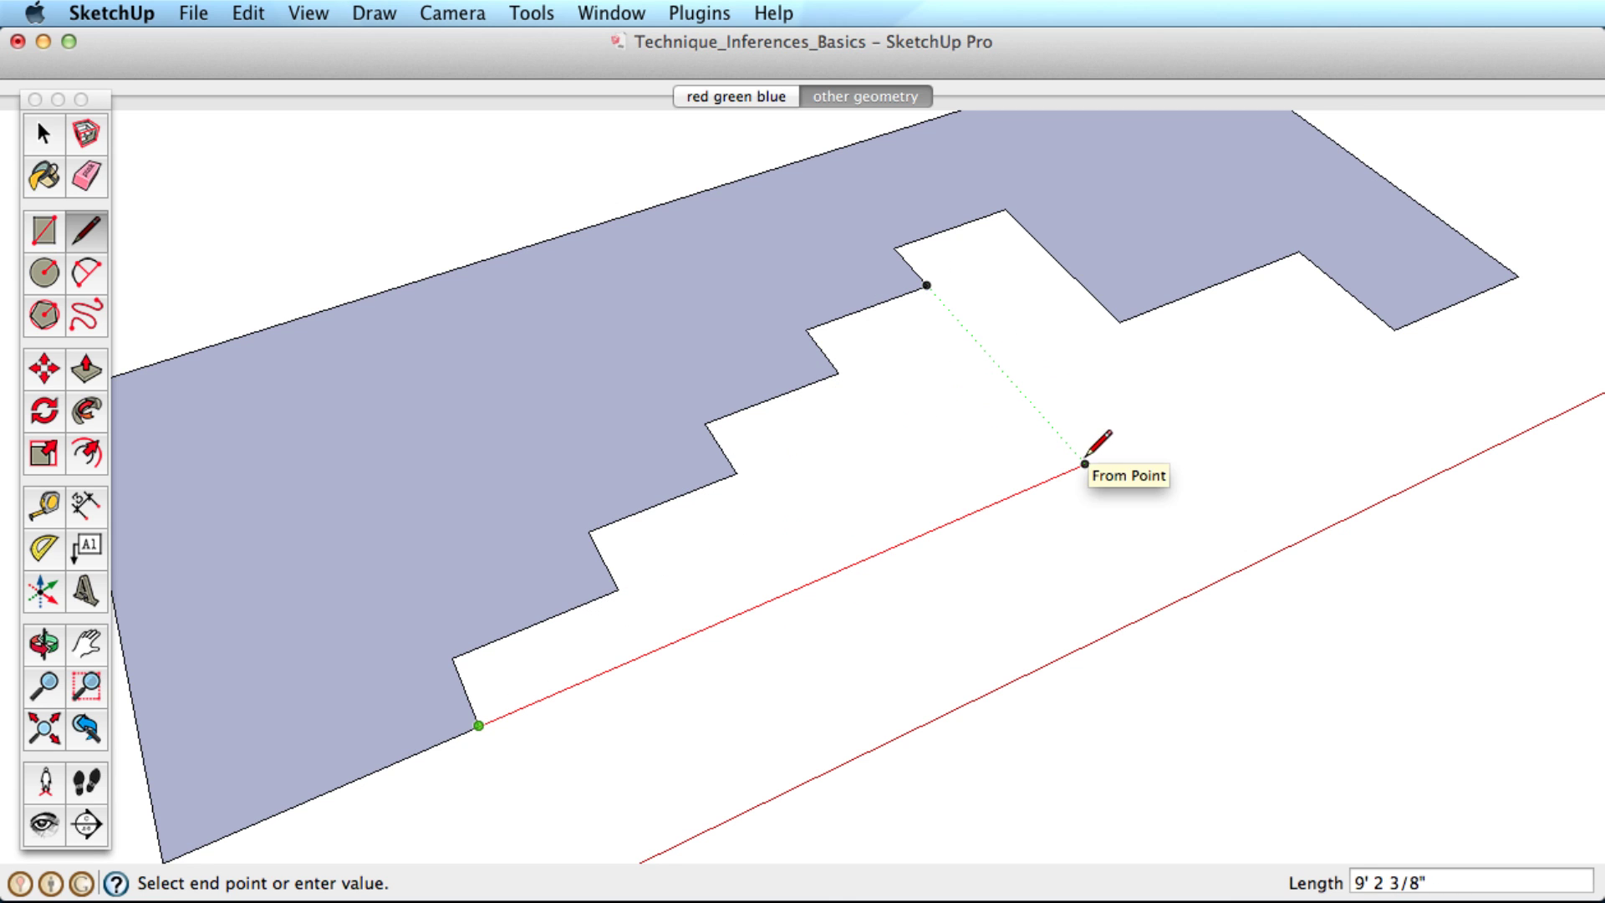
left_click(1084, 464)
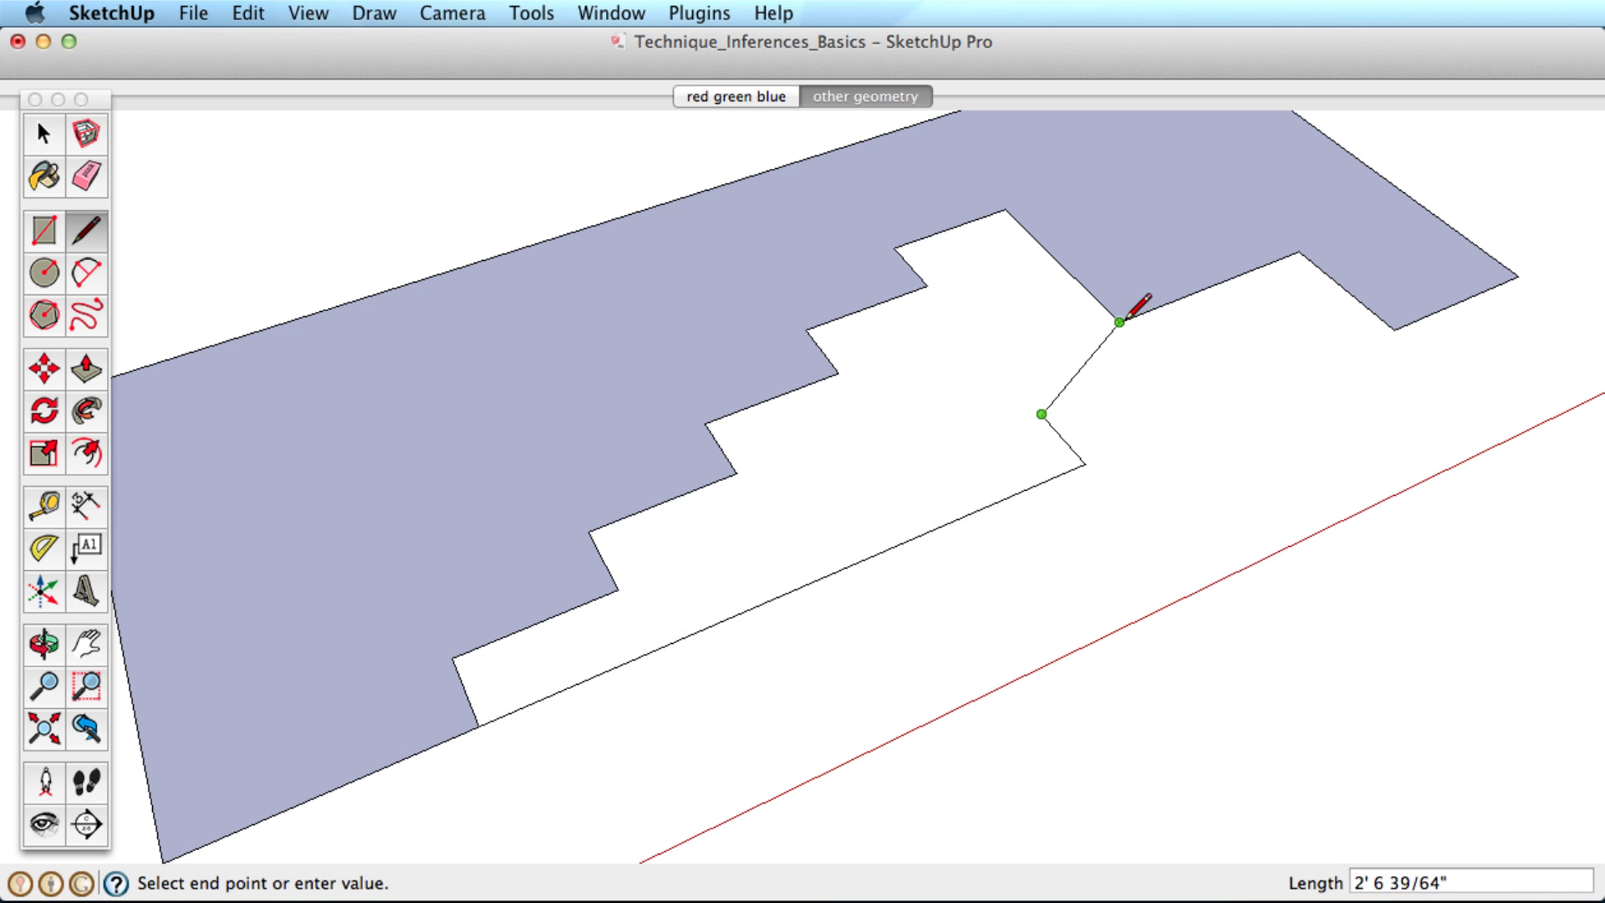
left_click(1162, 364)
left_click(1121, 322)
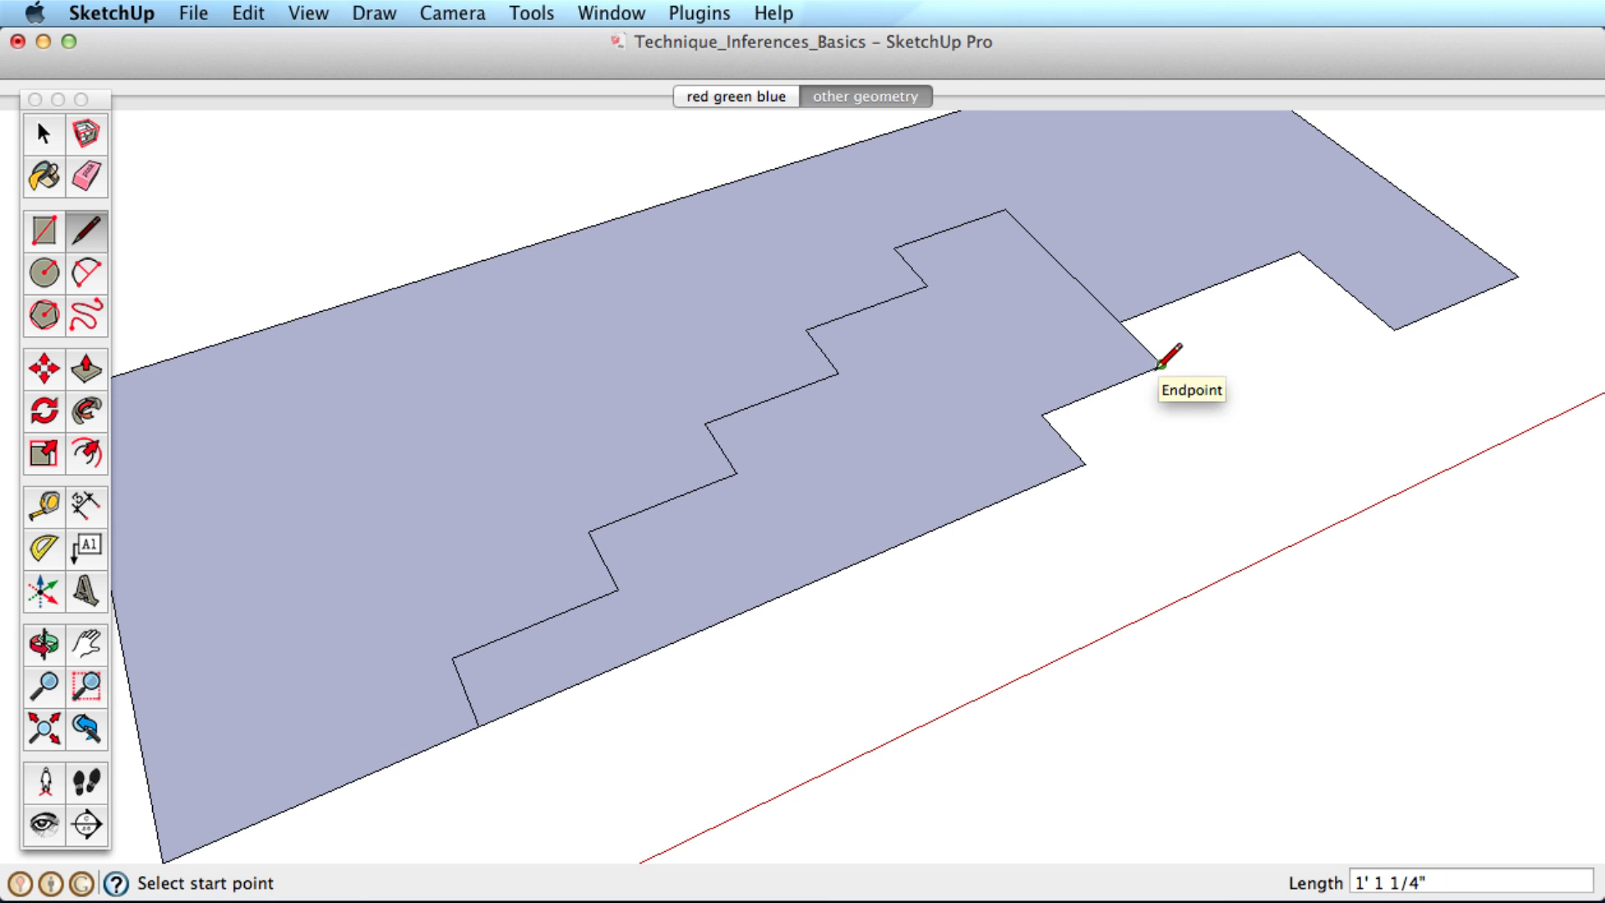
Draw a second face along the green axis, aligned with a step corner
left_click(1163, 365)
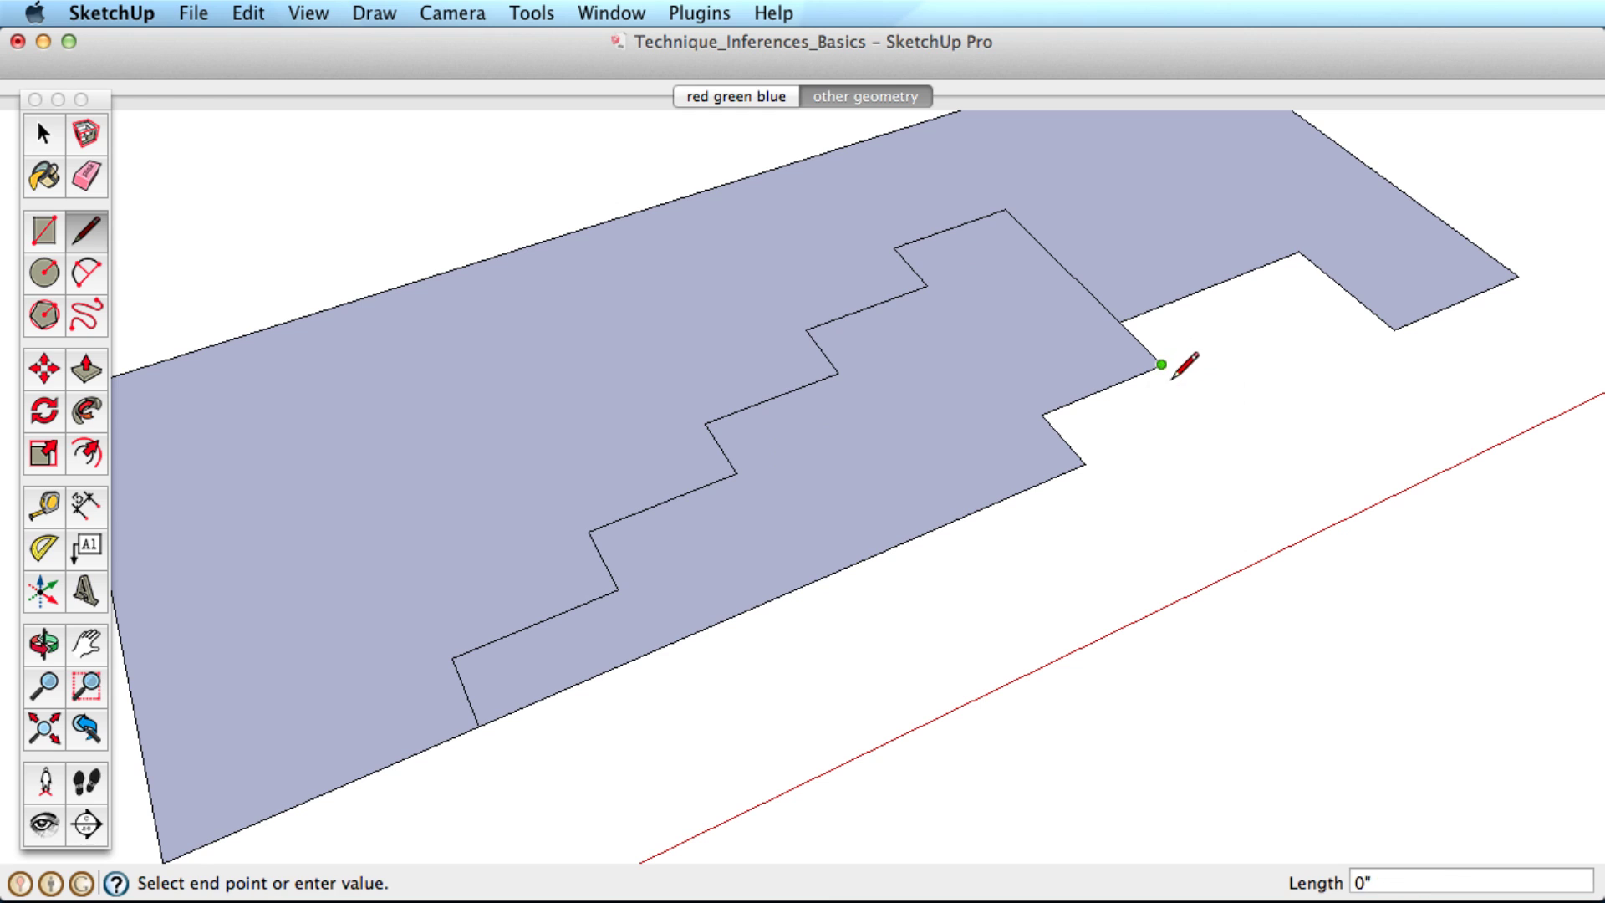
left_click(1261, 463)
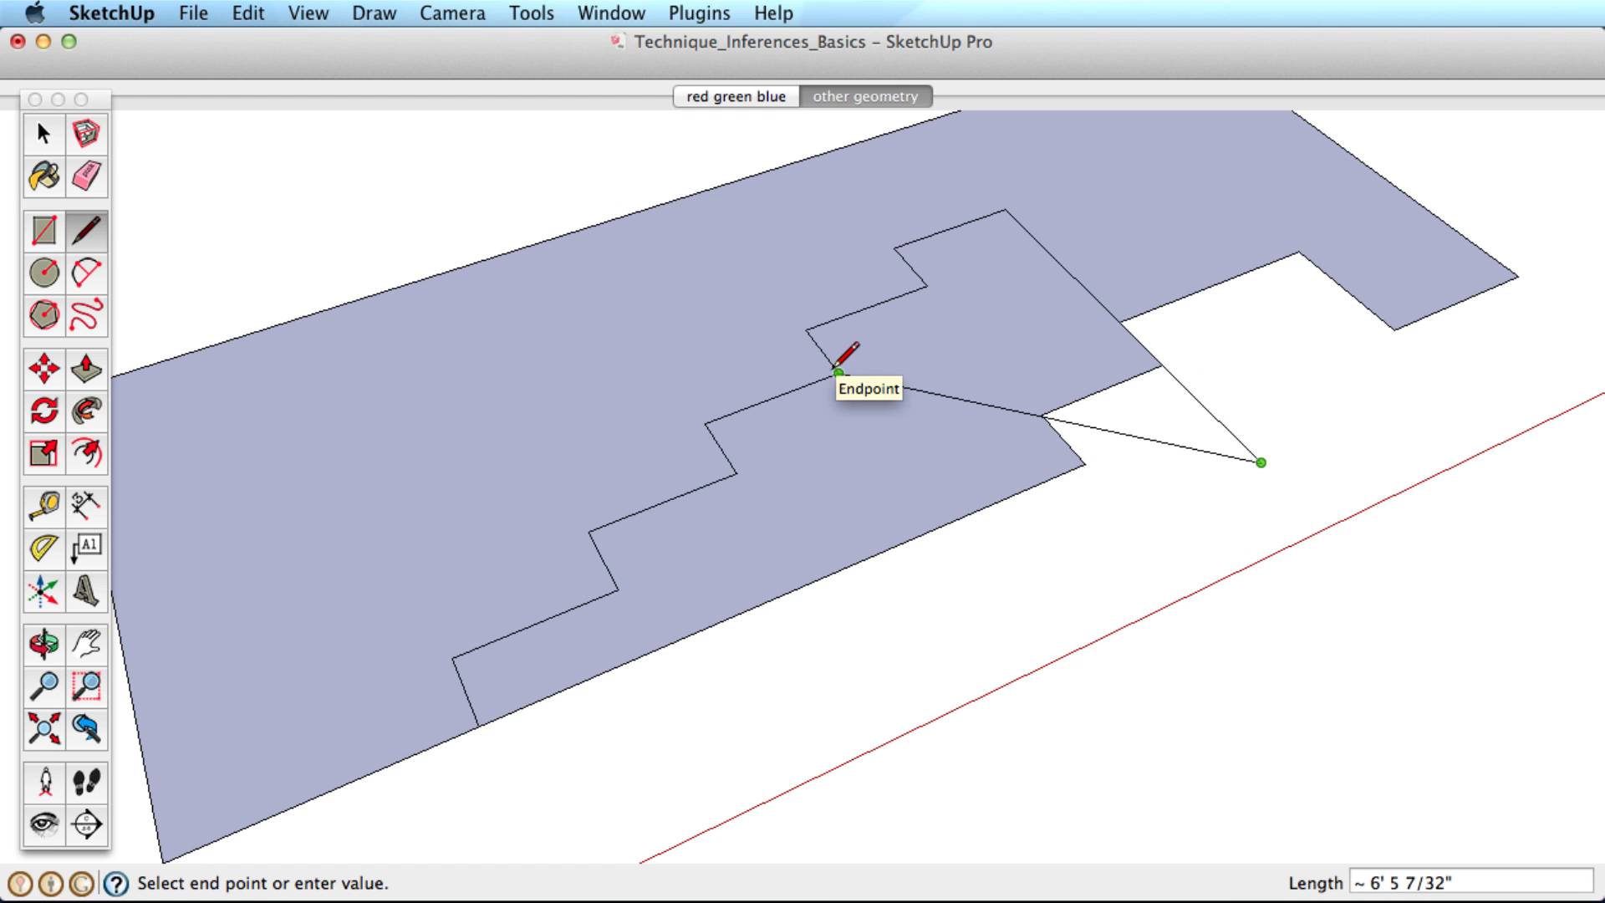
left_click(998, 583)
left_click(953, 520)
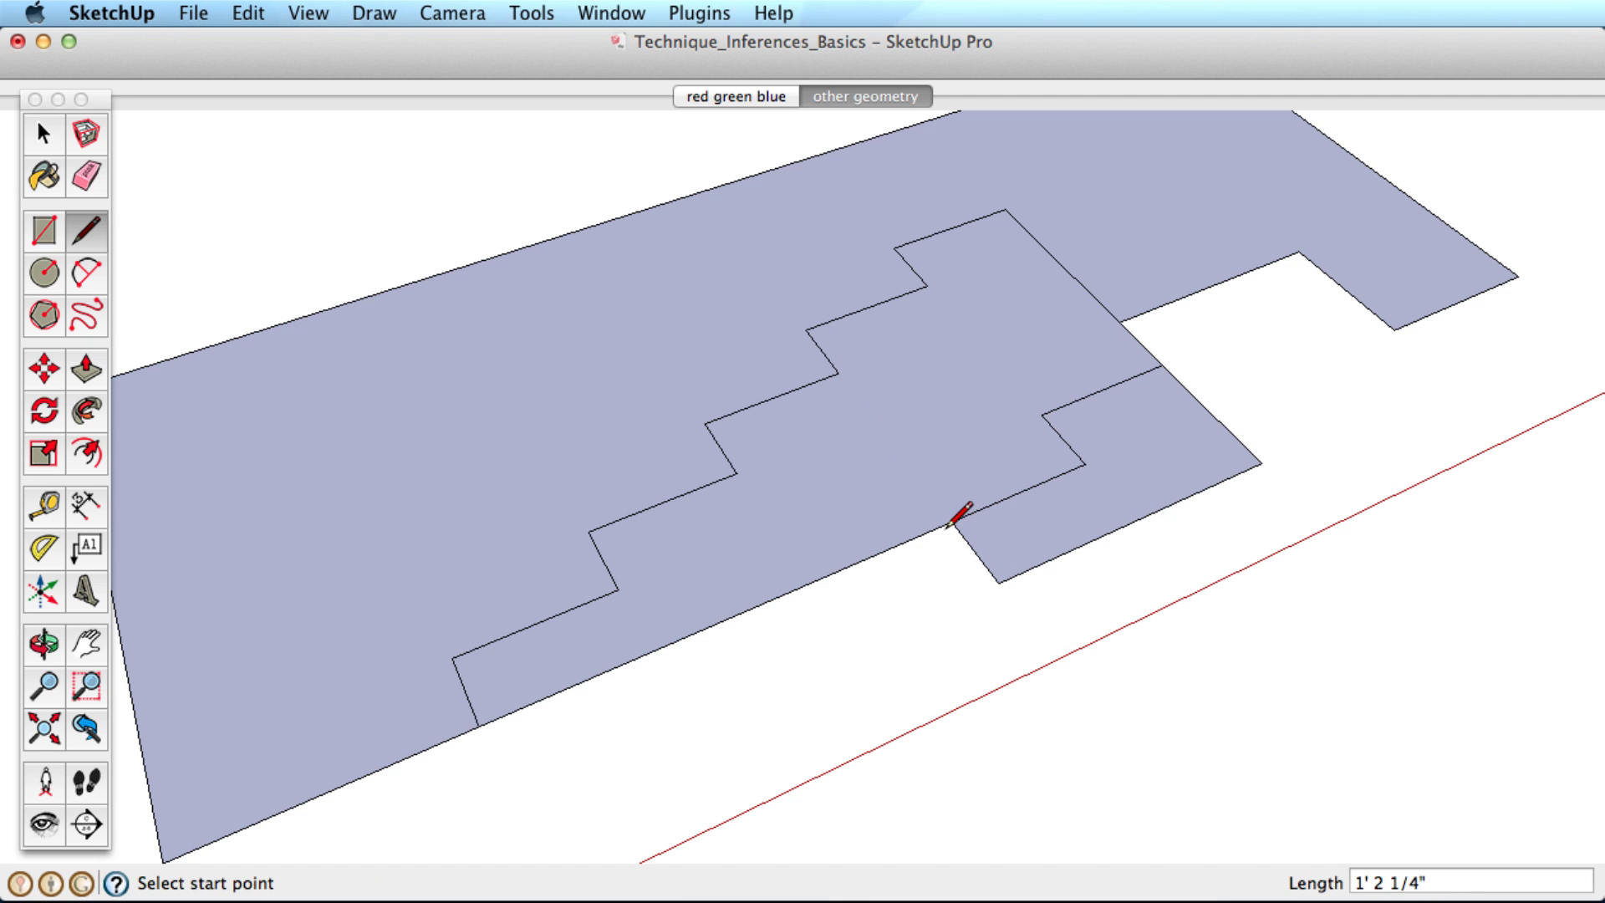
Draw a face below the steps aligned with a lower step corner
left_click(998, 583)
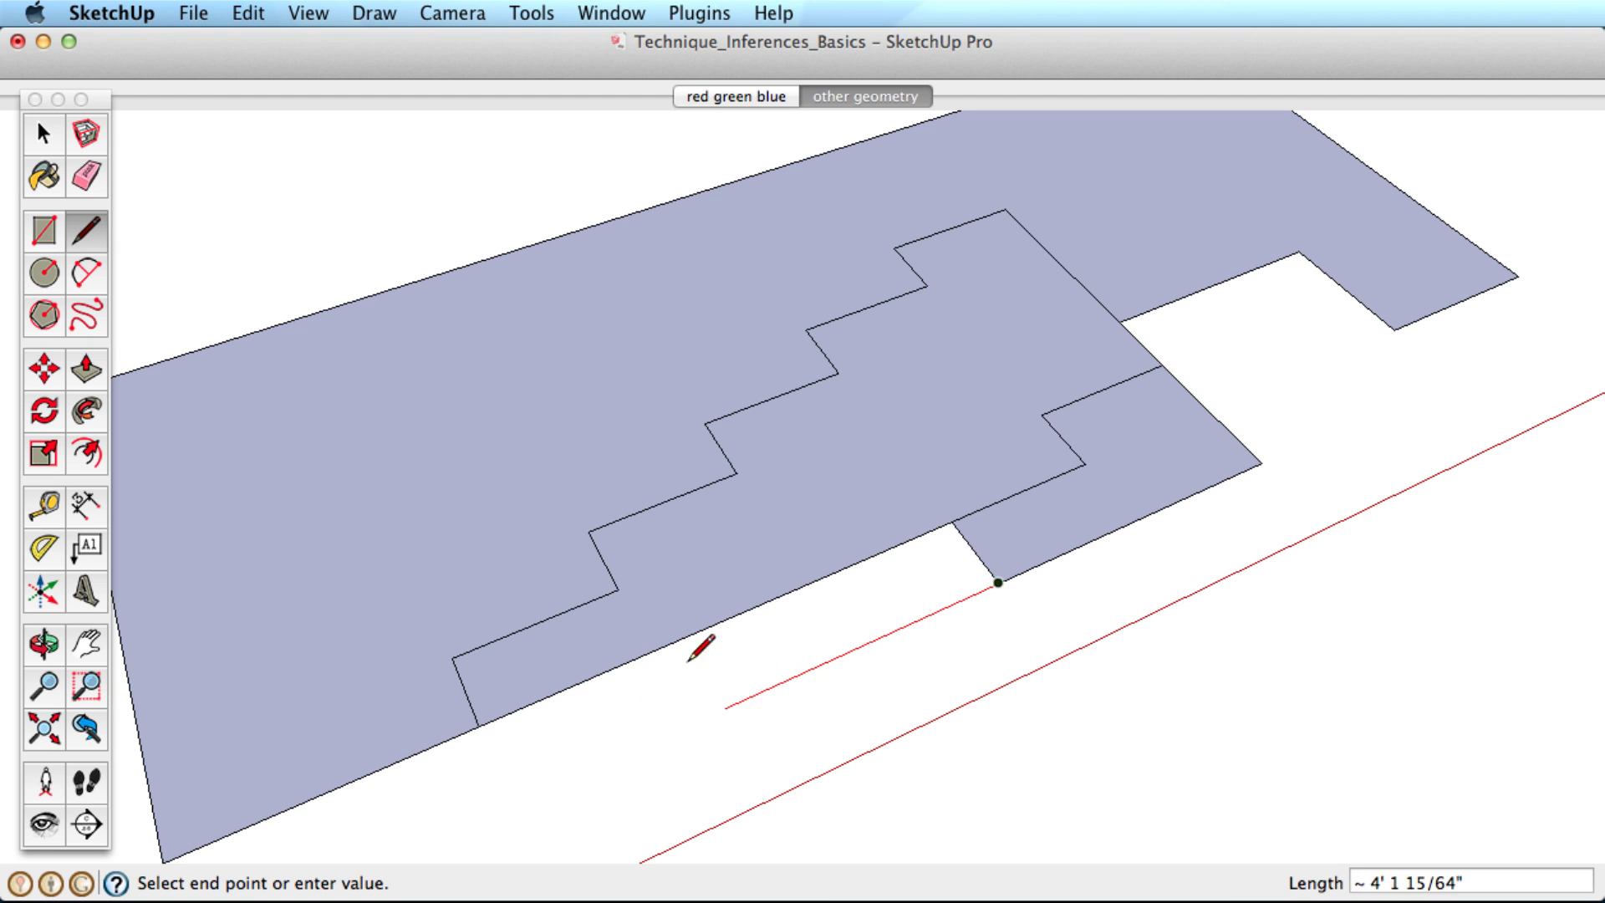
left_click(688, 725)
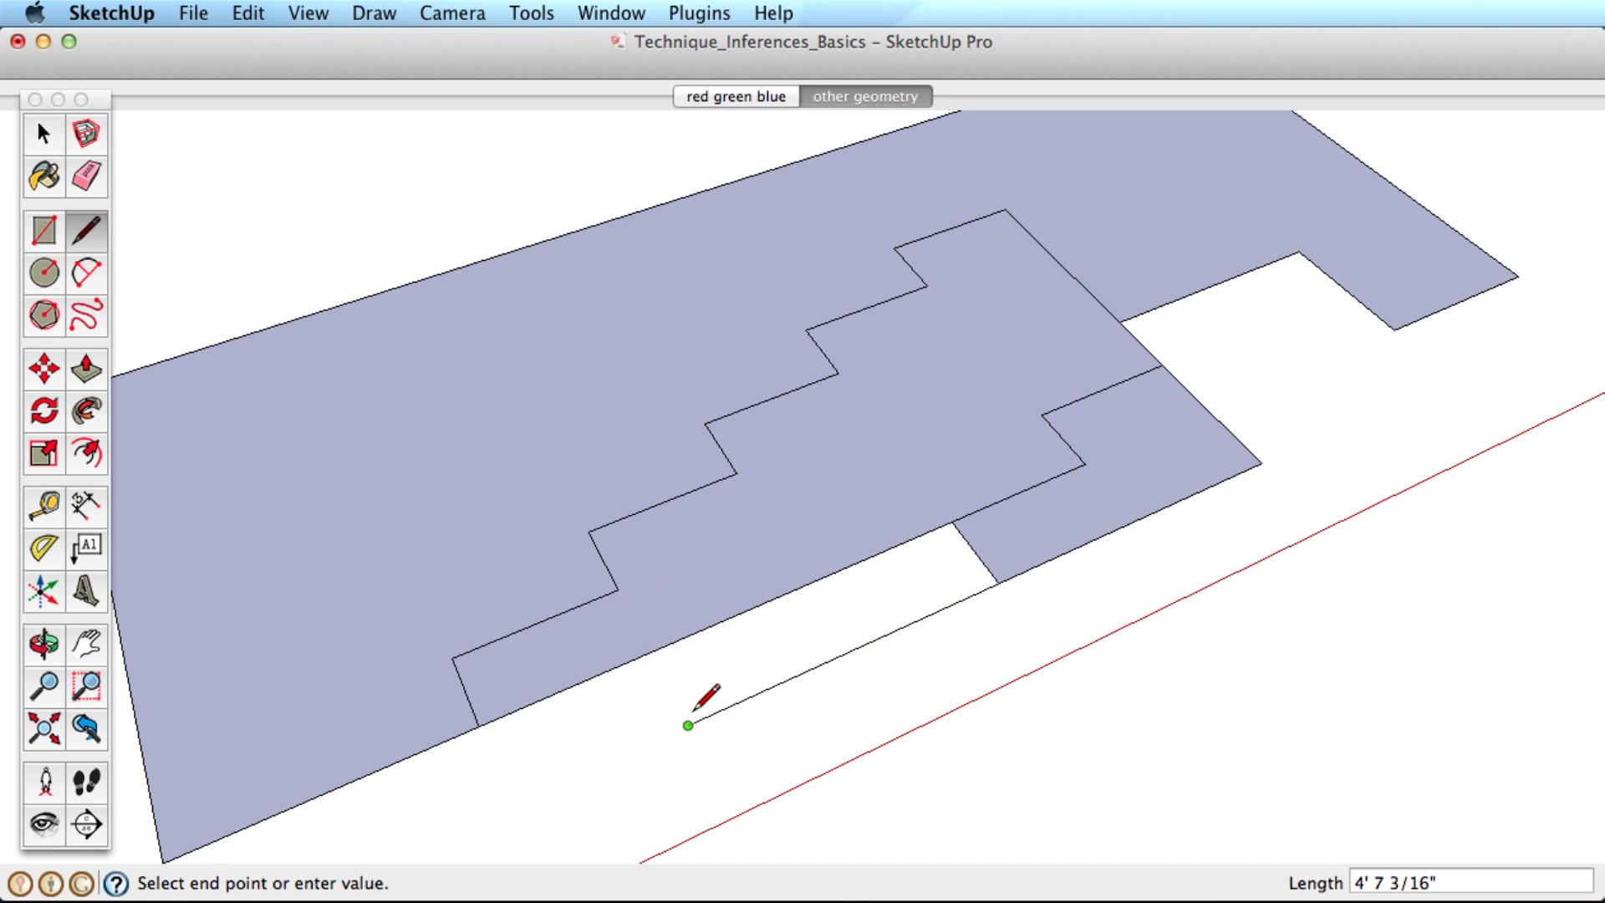
left_click(649, 651)
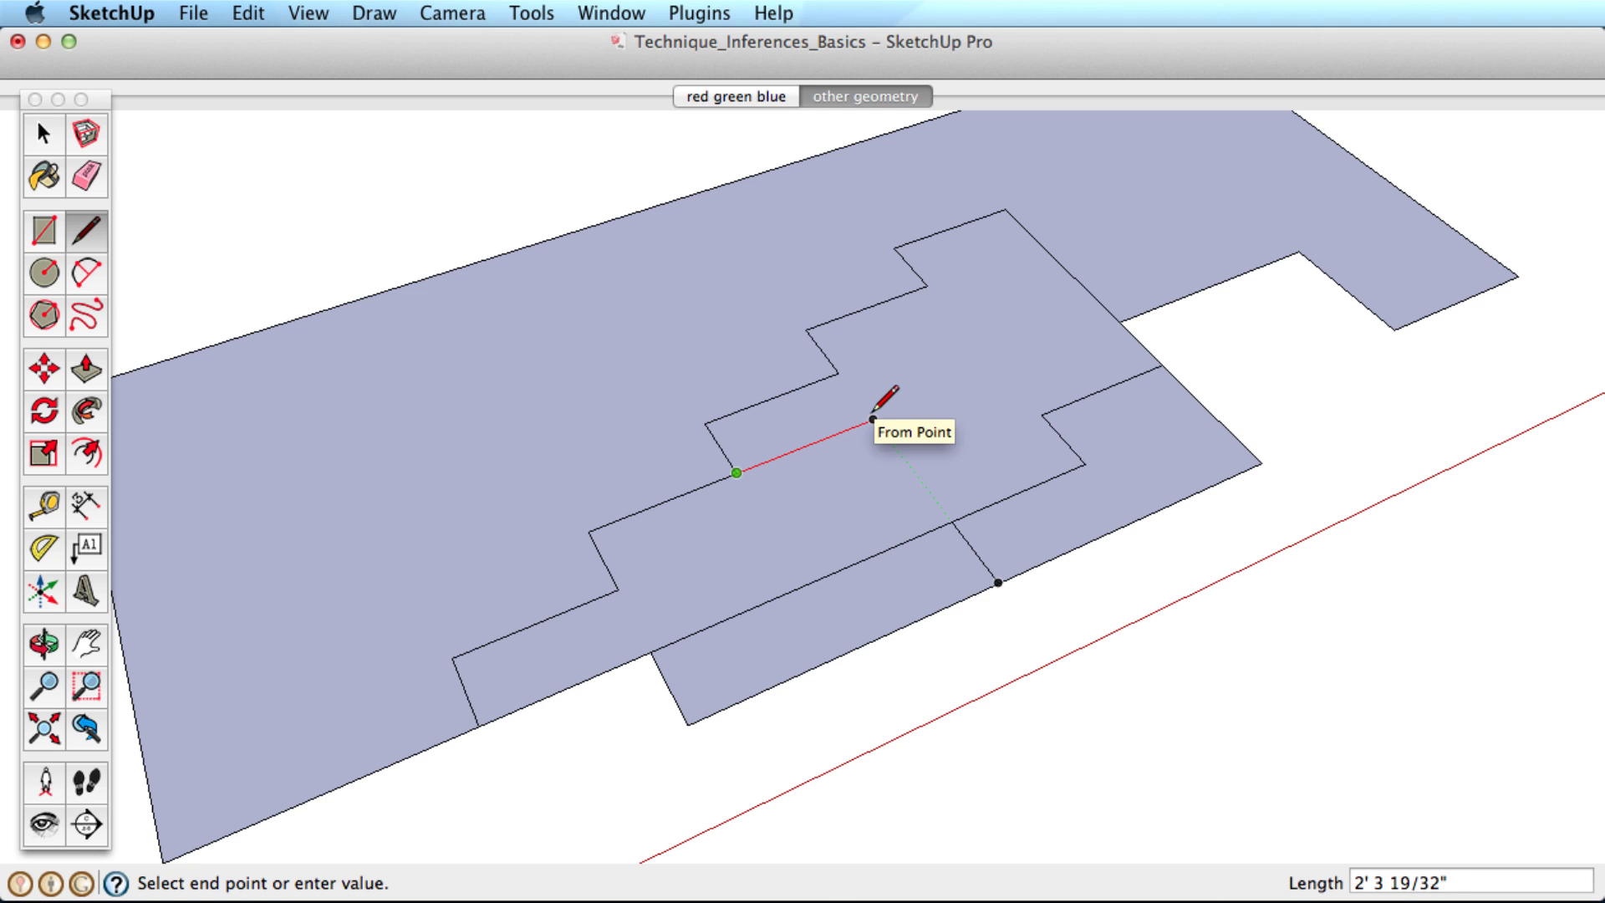
Outline a strip inside the stepped face, aligned along red to step corners
left_click(1001, 368)
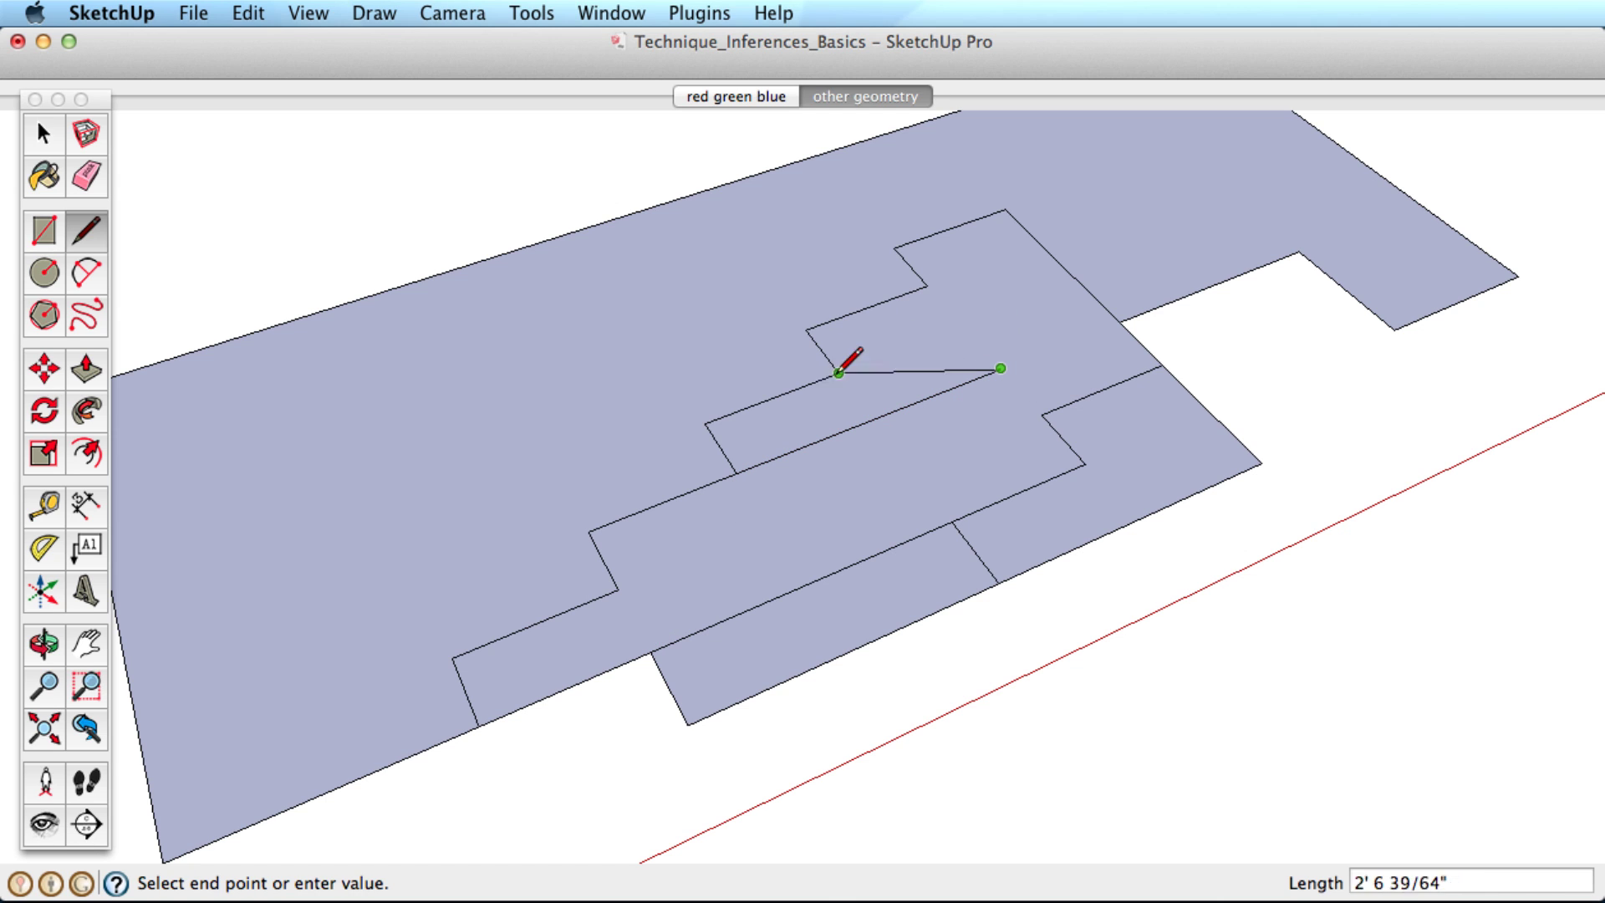
left_click(963, 326)
left_click(838, 373)
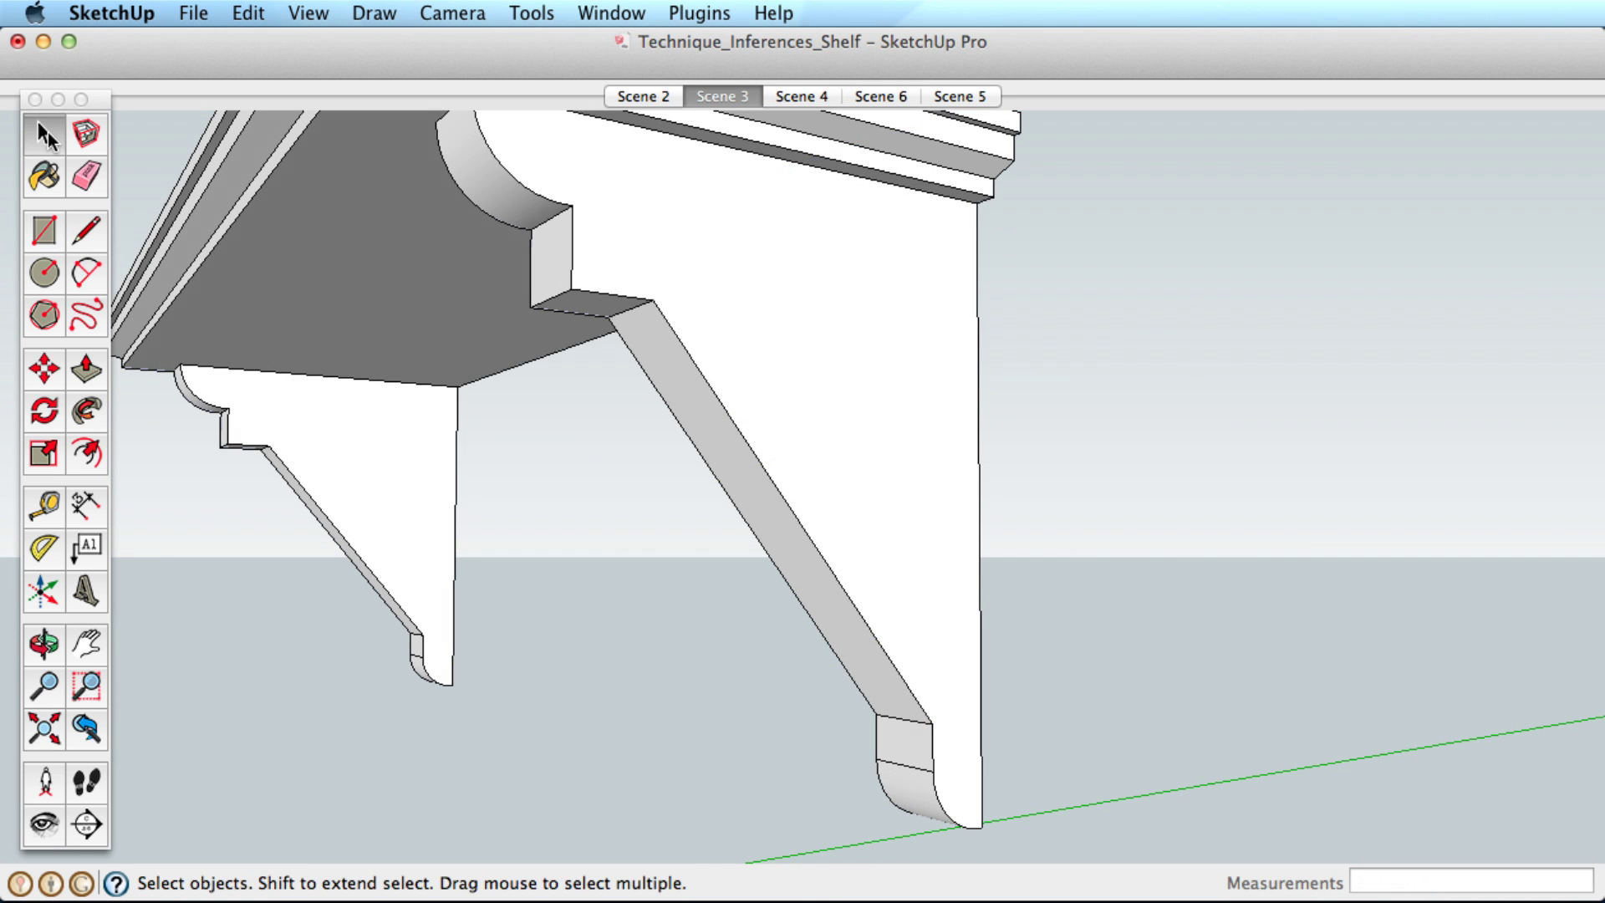
Draw a four-sided outline on the bracket face parallel to its diagonal and vertical edges
key("p")
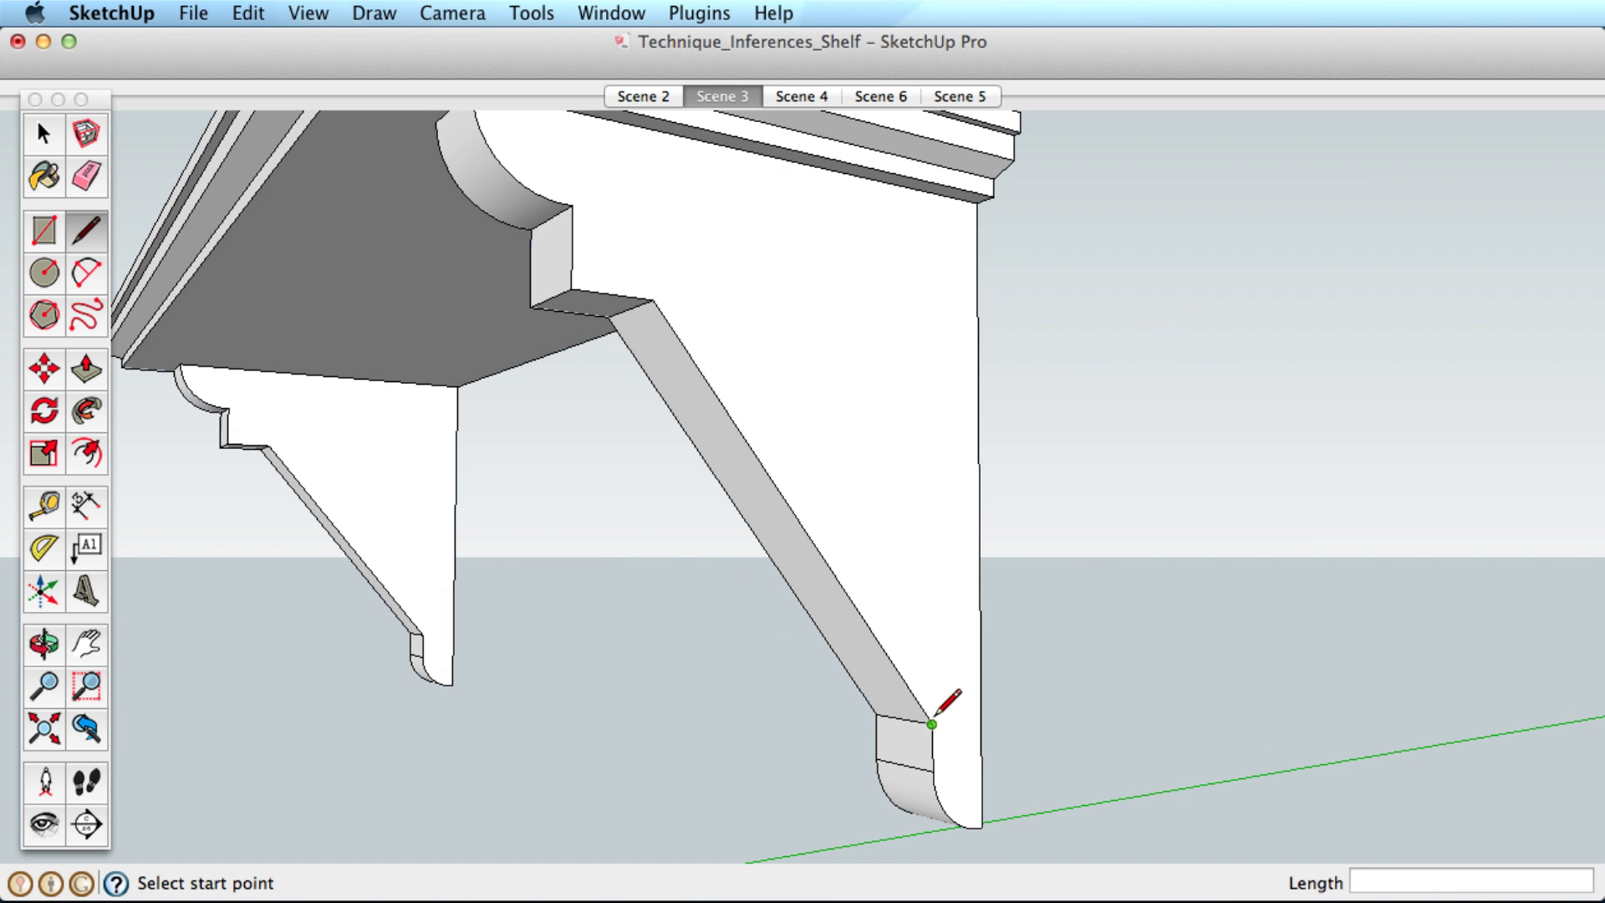
left_click(934, 628)
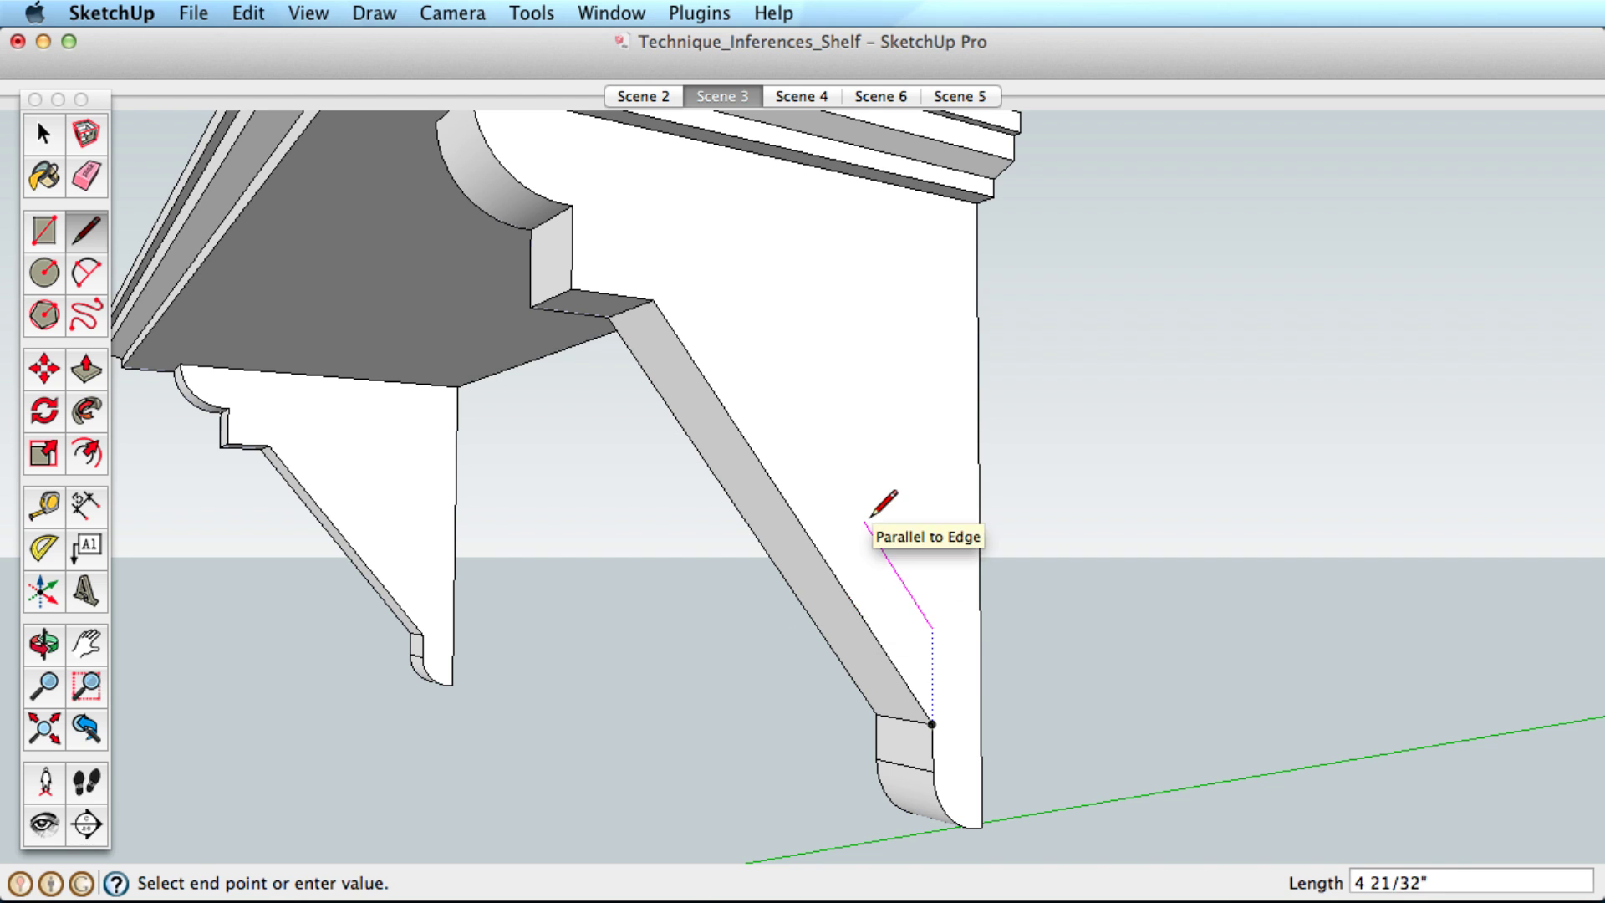
left_click(730, 309)
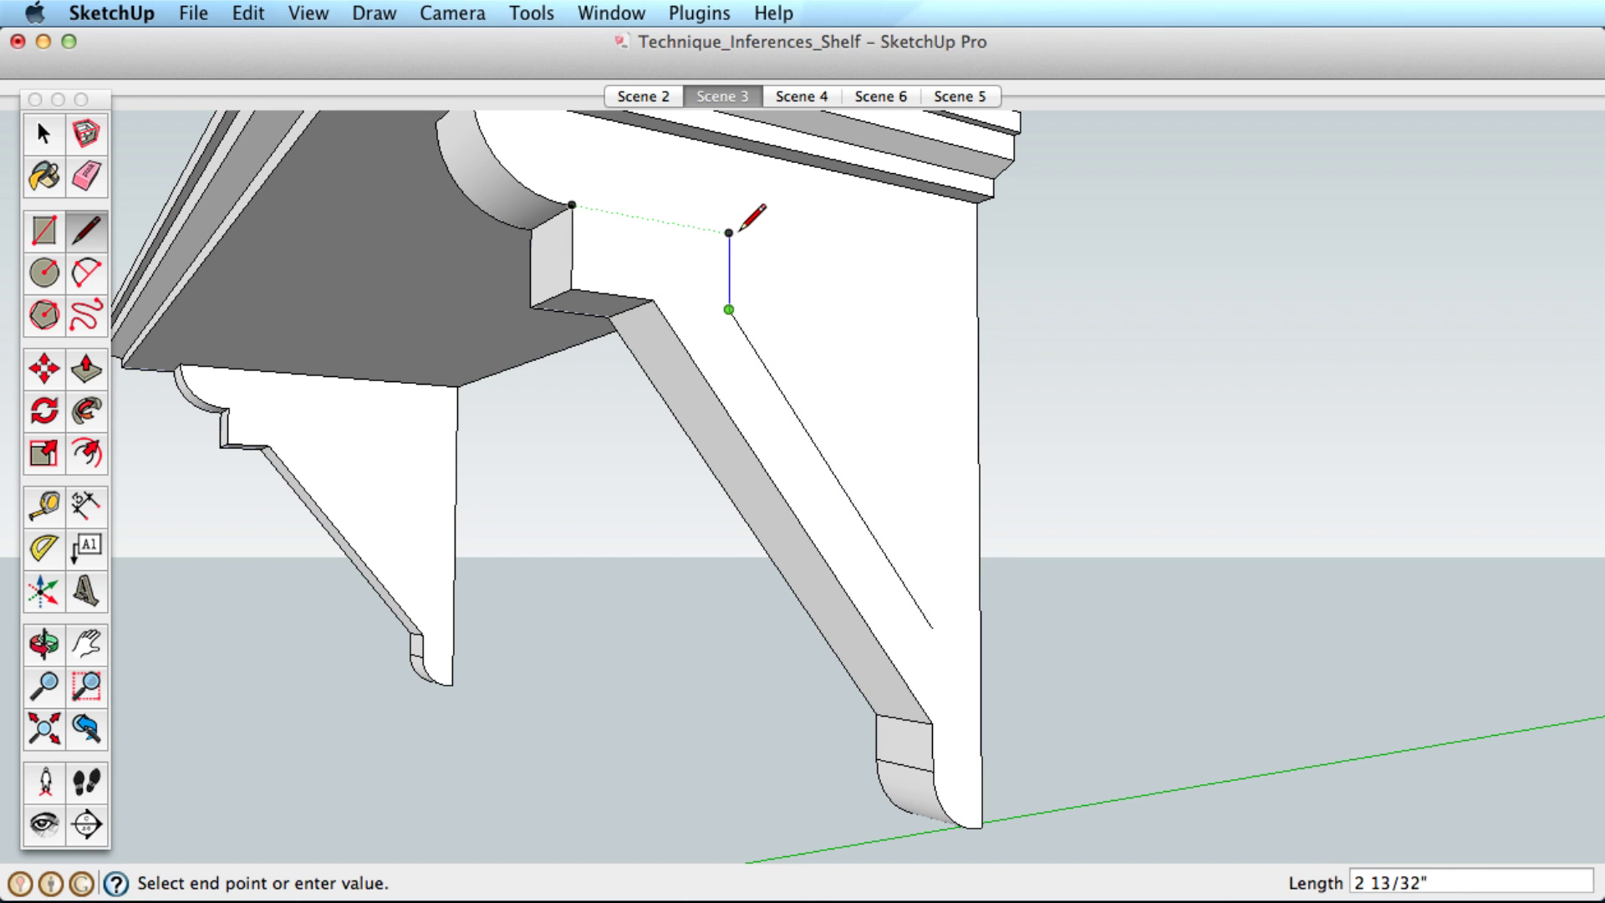
left_click(809, 248)
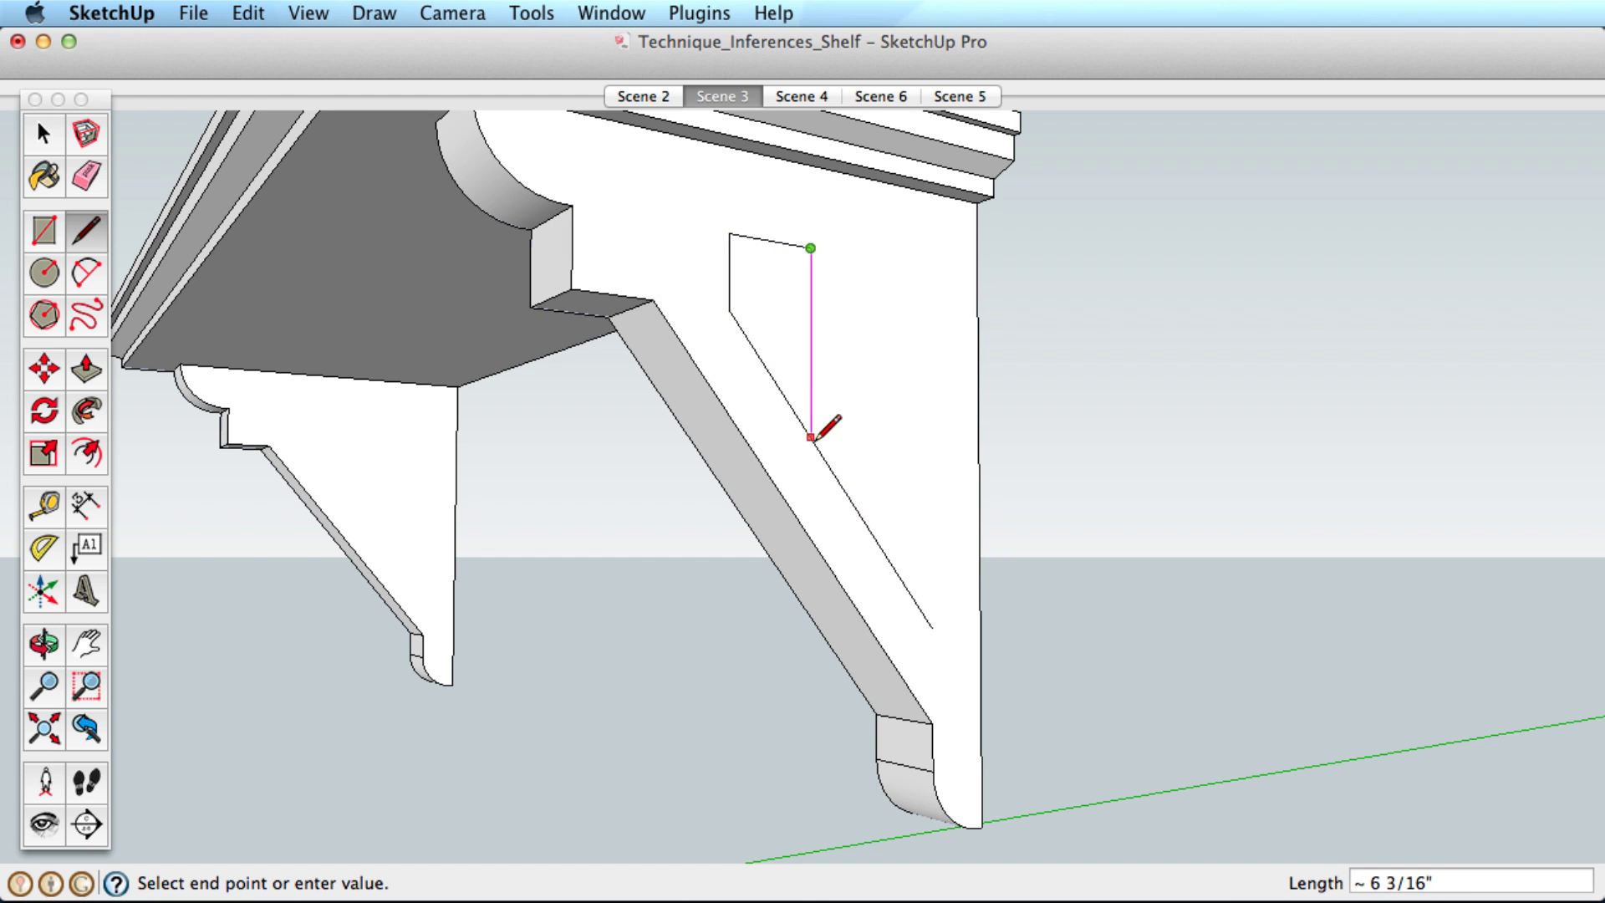
left_click(931, 447)
left_click(932, 627)
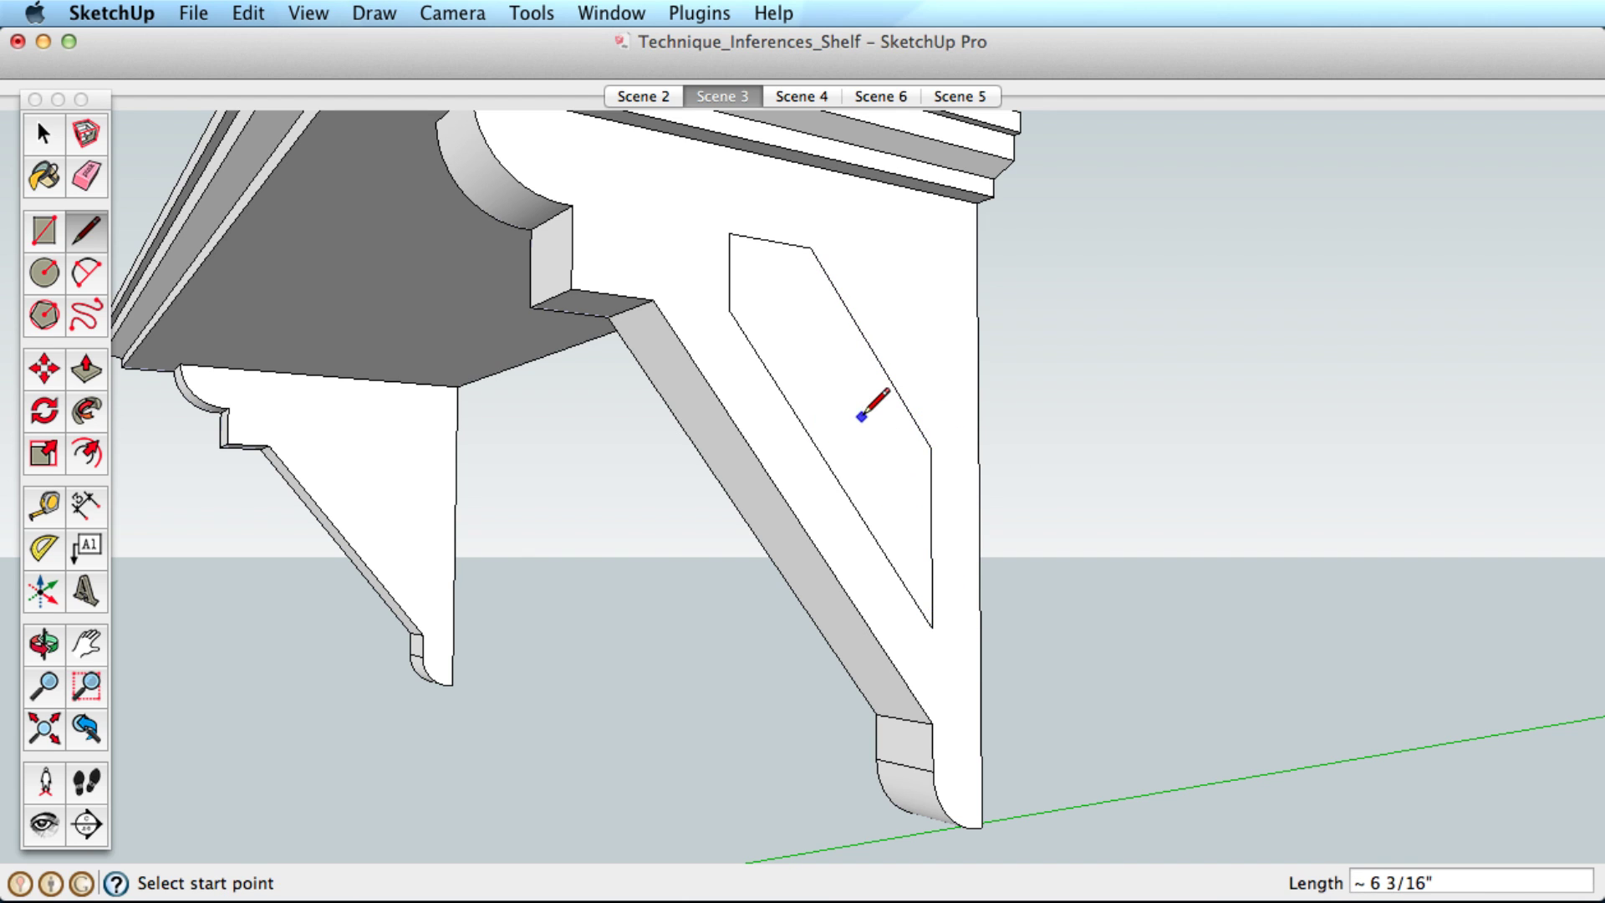
Push/Pull the outlined face through the bracket to cut the opening
key("p")
left_click(876, 440)
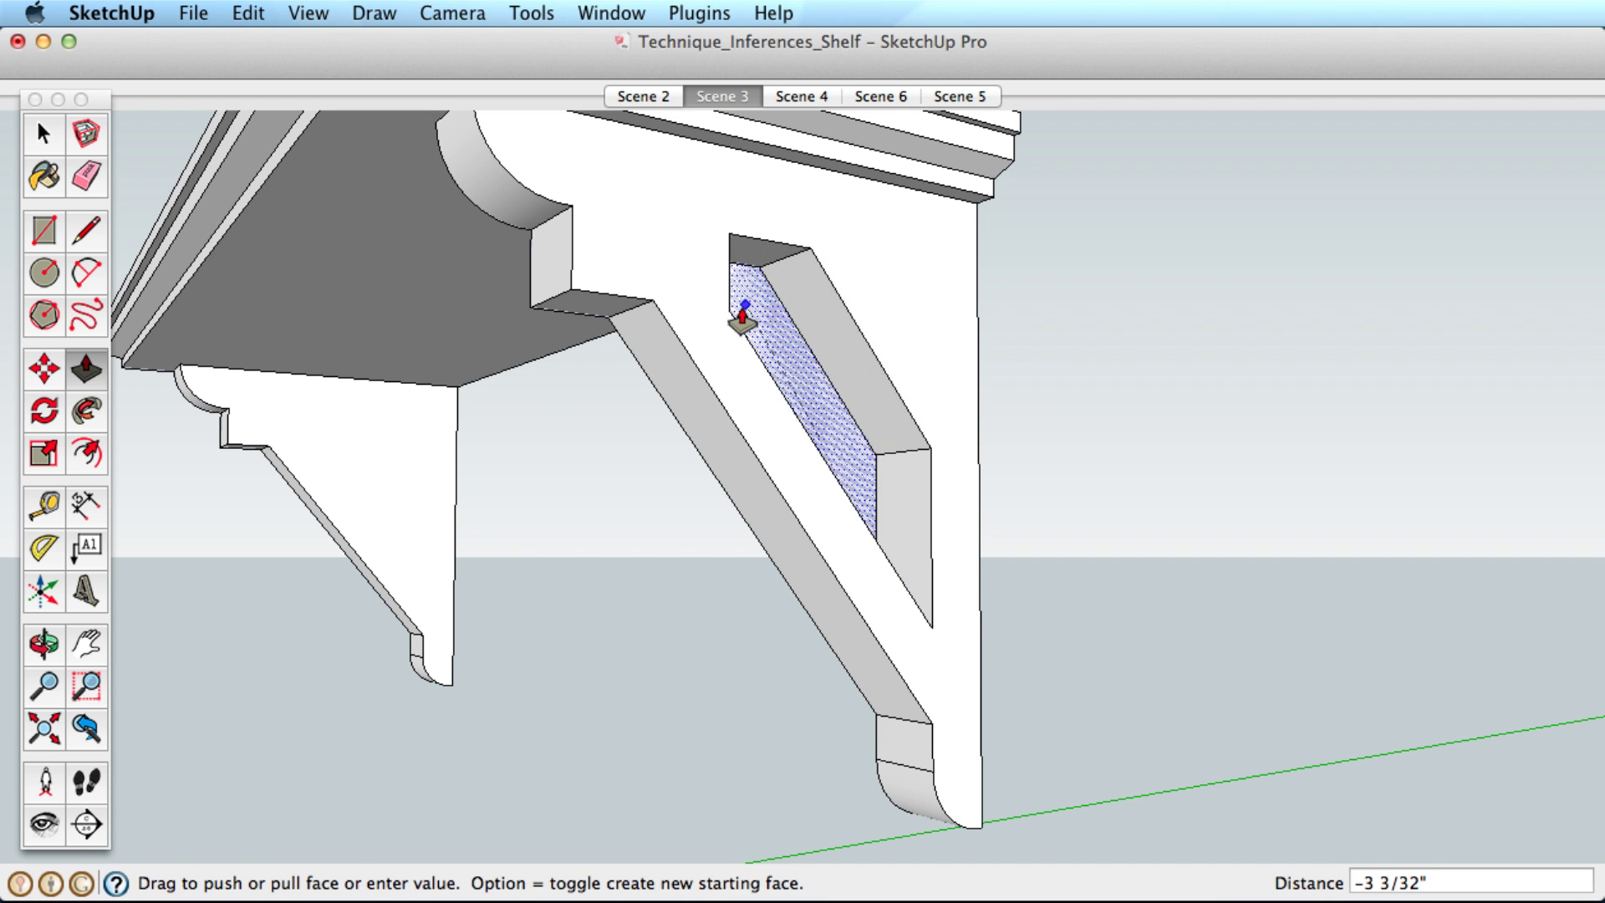
left_click(735, 305)
In Scene 4, place four Tape Measure guides offset inside the bracket's edges
left_click(796, 96)
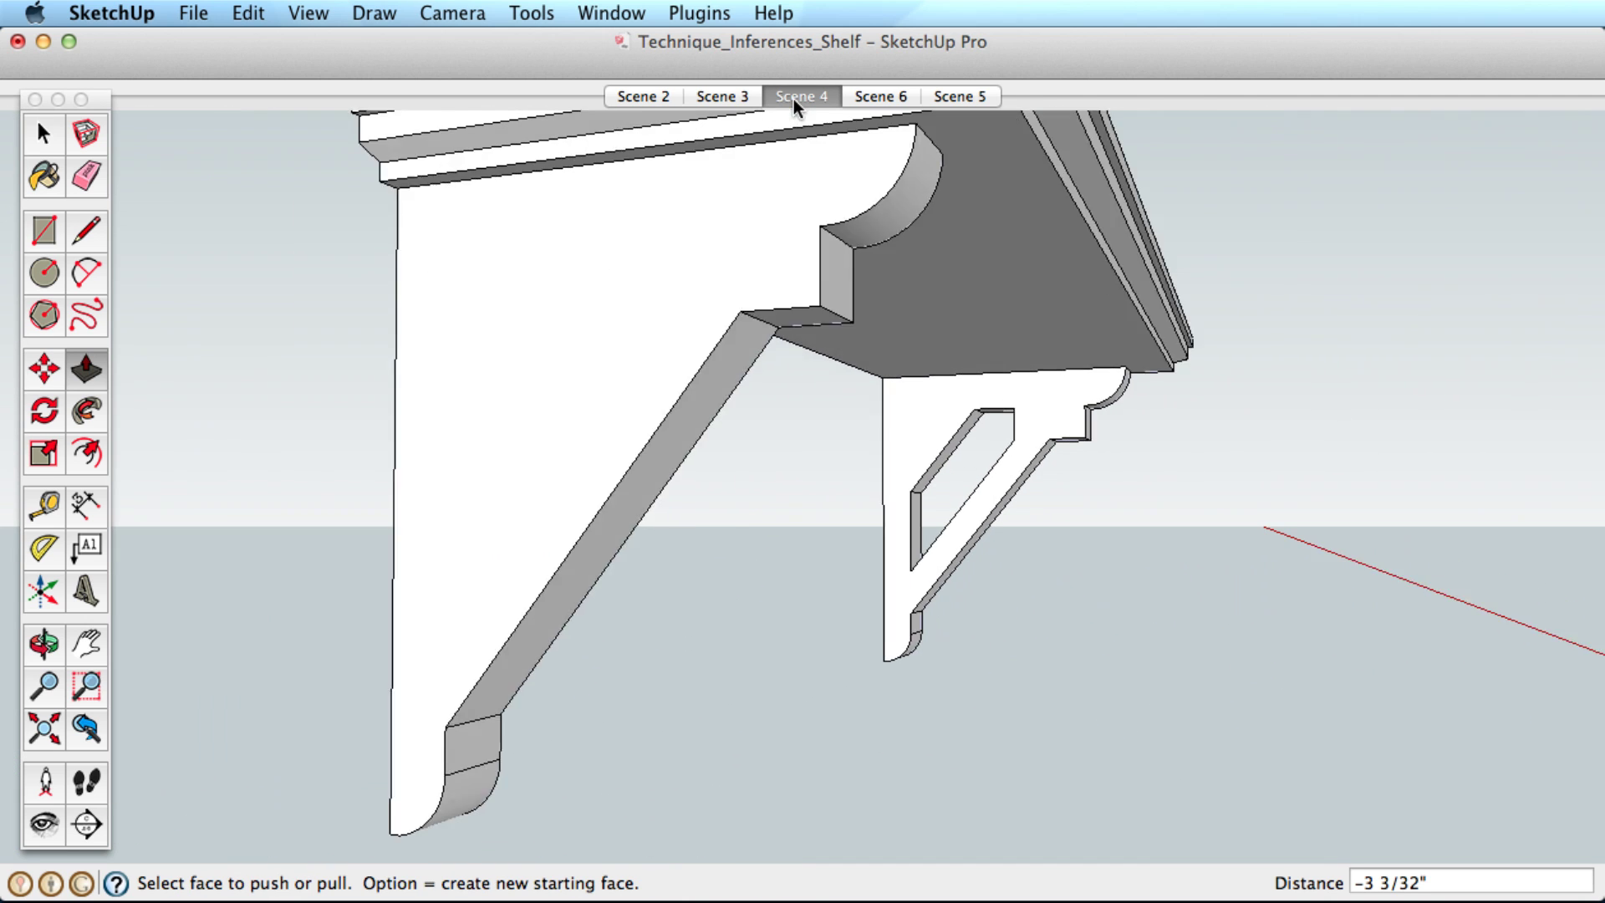
key("space")
key("t")
left_click(489, 484)
left_click(572, 730)
left_click(654, 596)
left_click(602, 565)
left_click(699, 173)
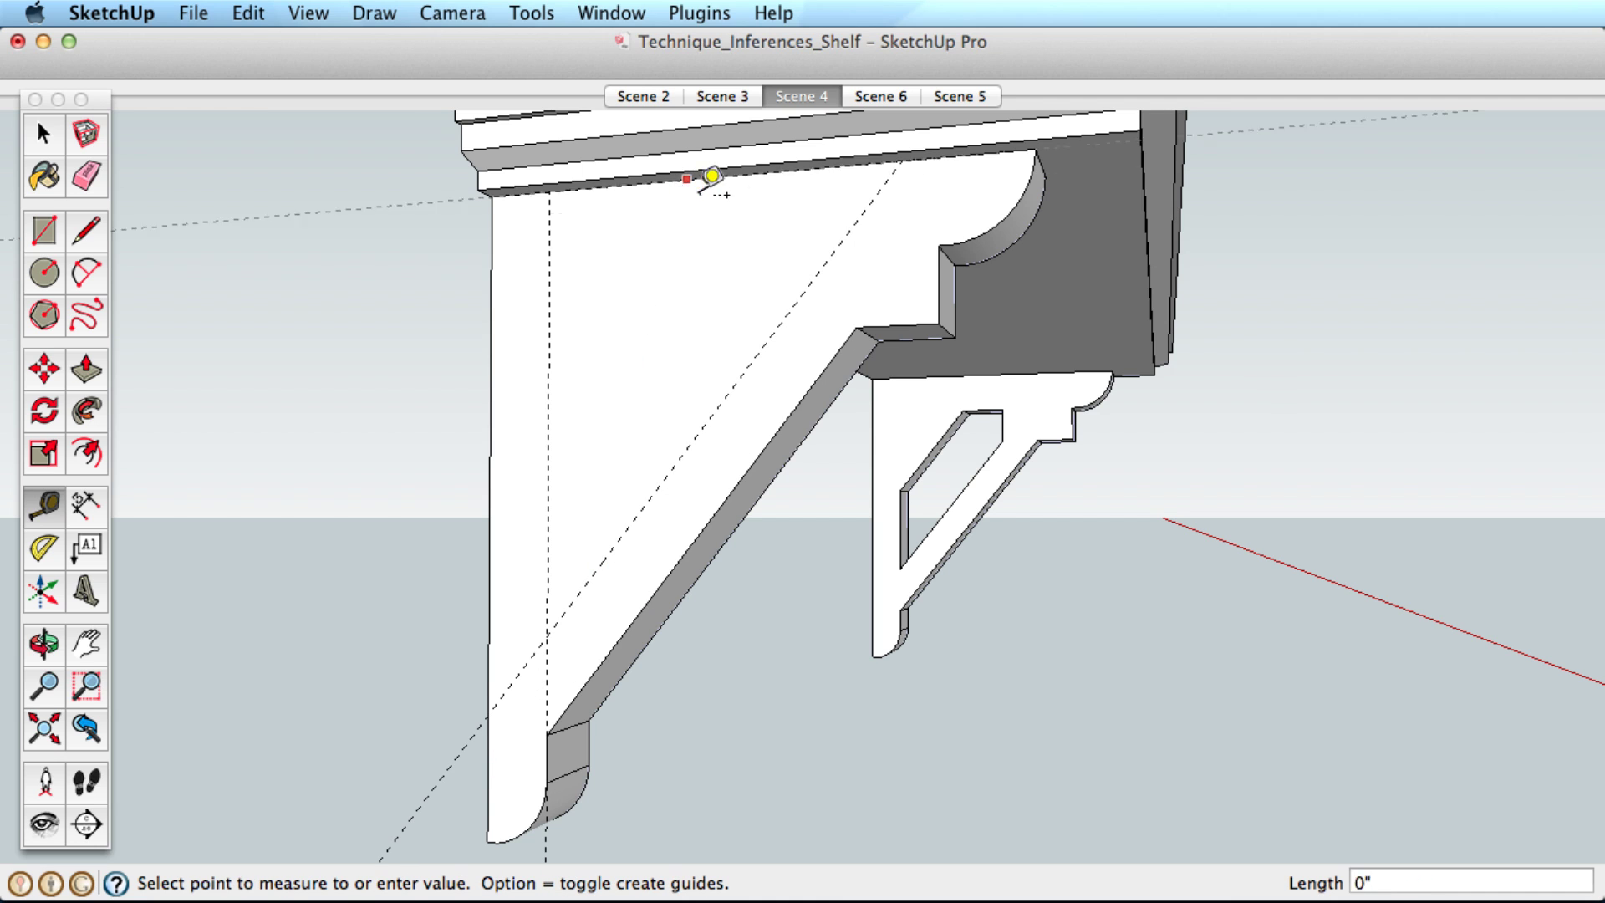
left_click(941, 246)
left_click(950, 275)
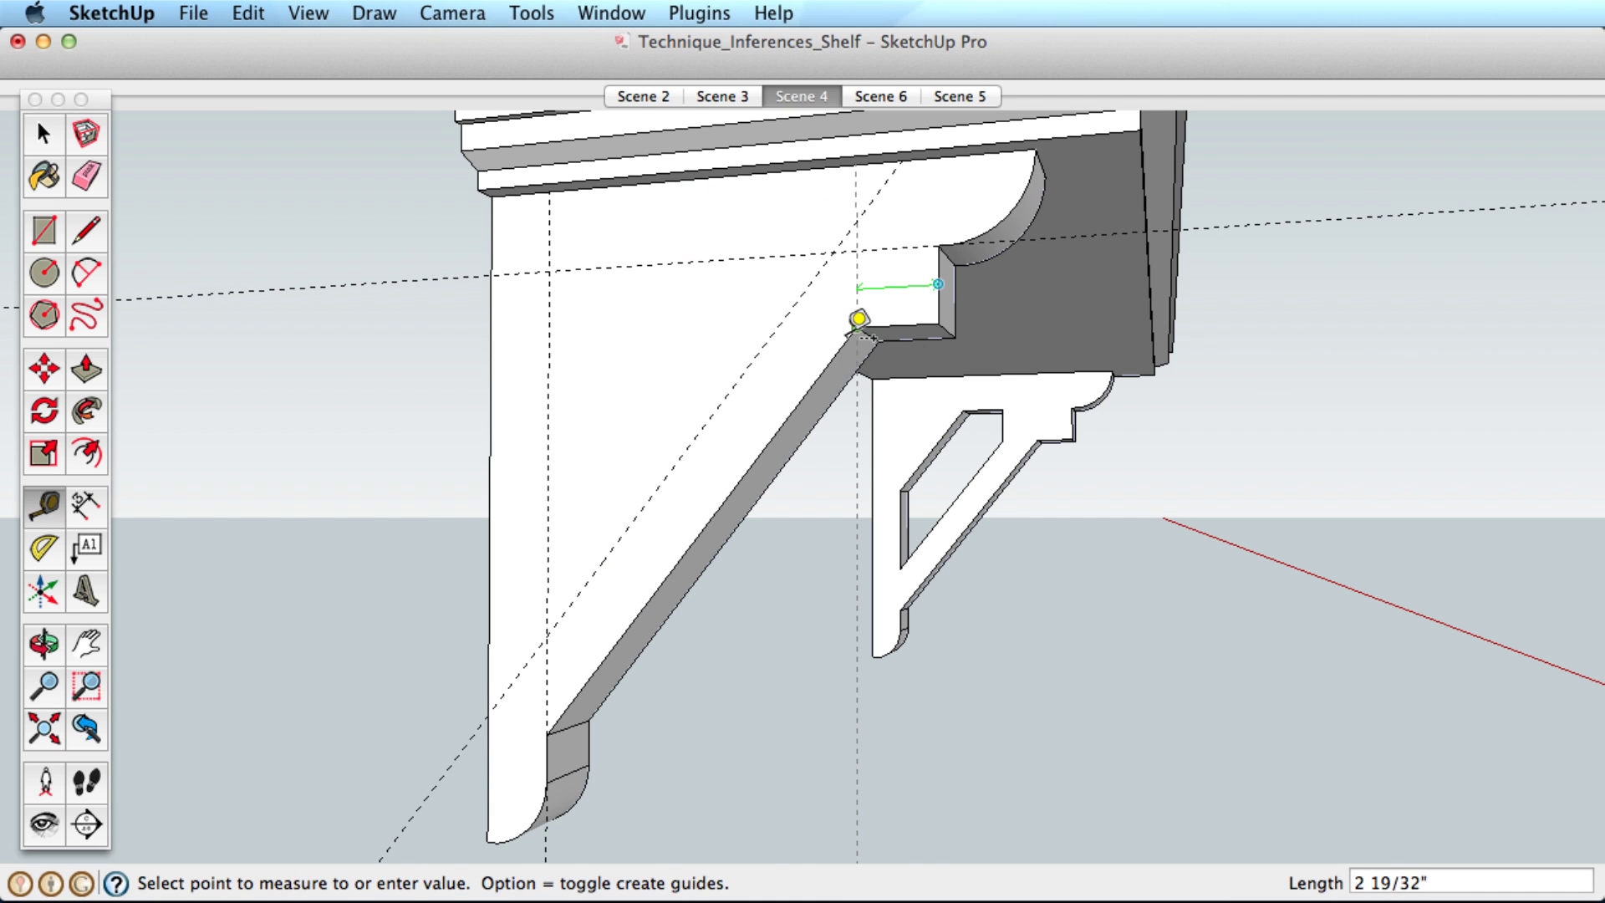
left_click(776, 311)
Draw a triangle on the guide intersections to form a face
key("l")
left_click(549, 271)
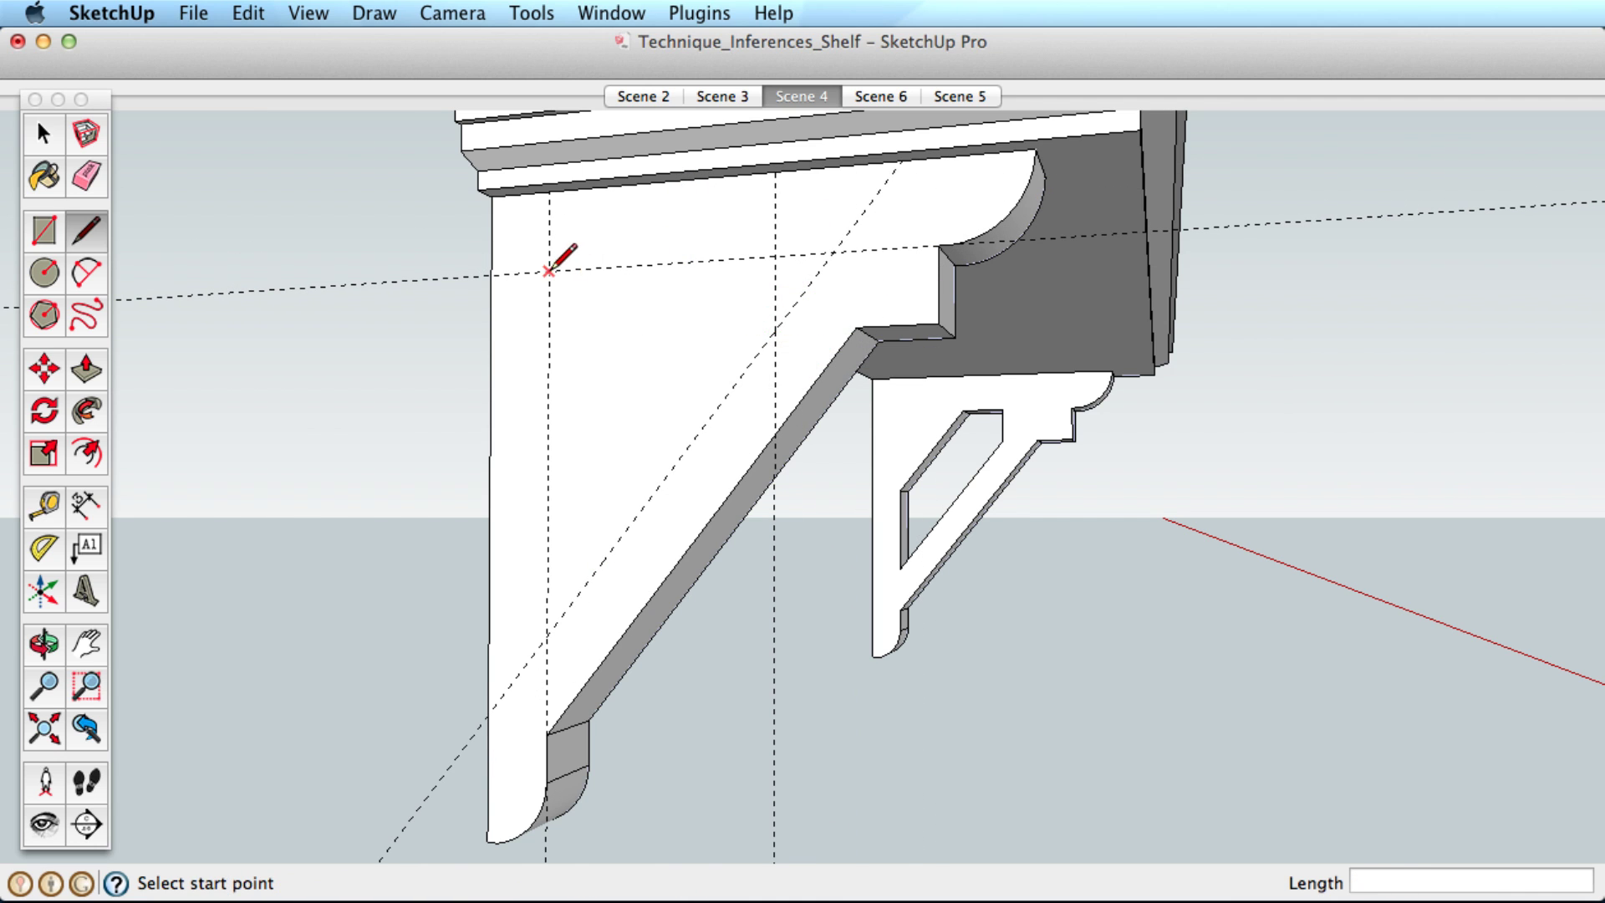
left_click(775, 255)
left_click(775, 331)
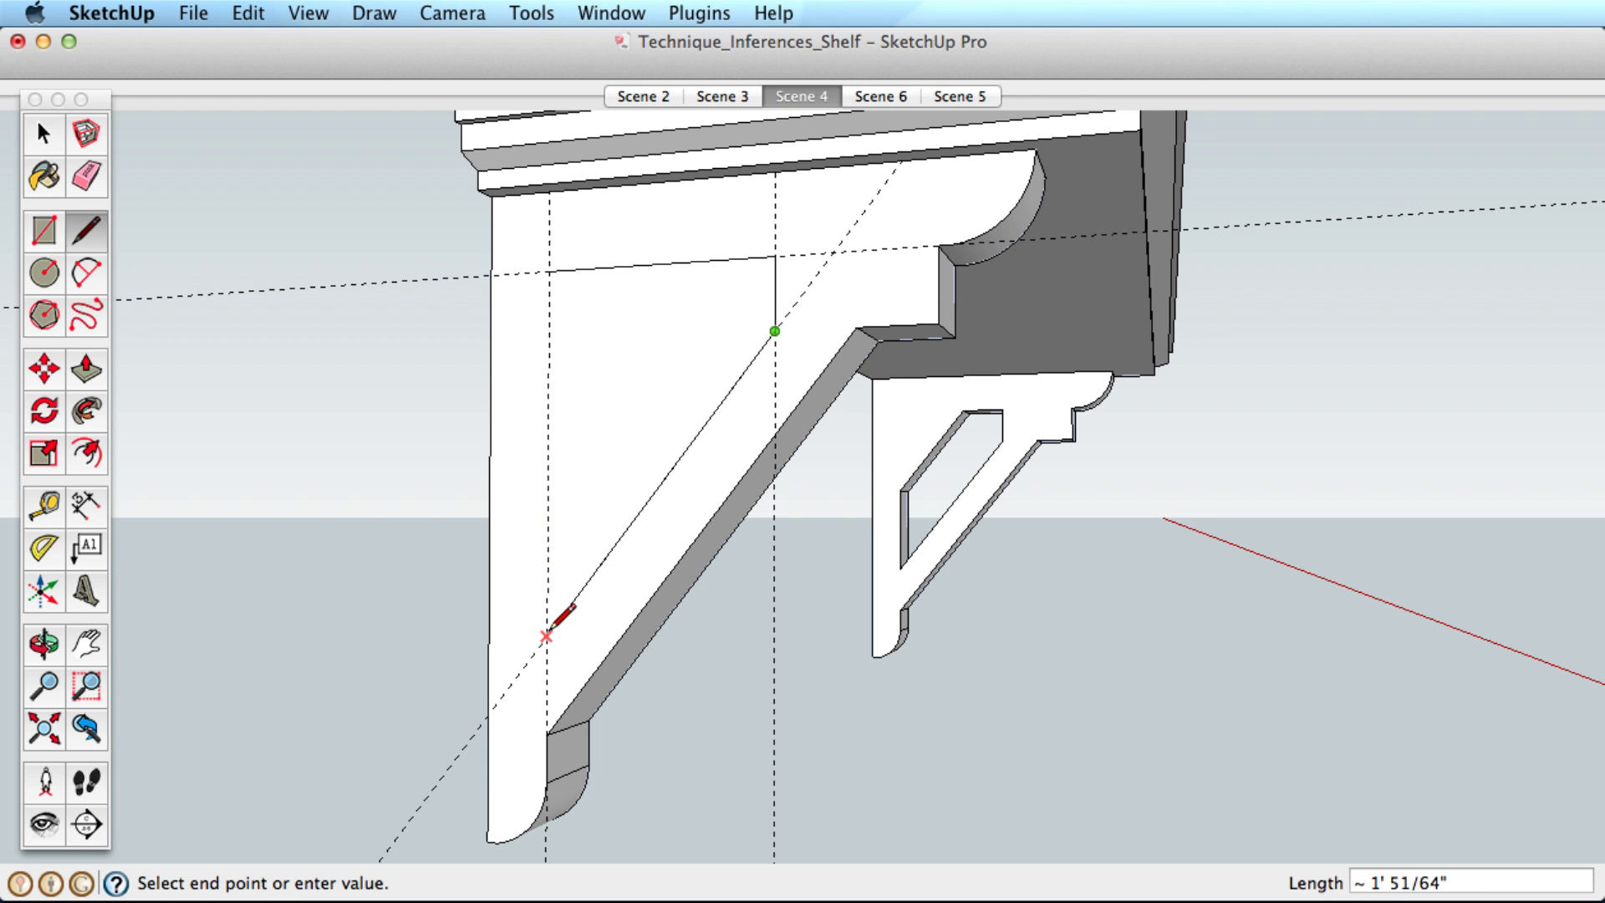
left_click(549, 271)
Push/Pull the triangular face through the bracket to cut the opening
key("p")
left_click(591, 365)
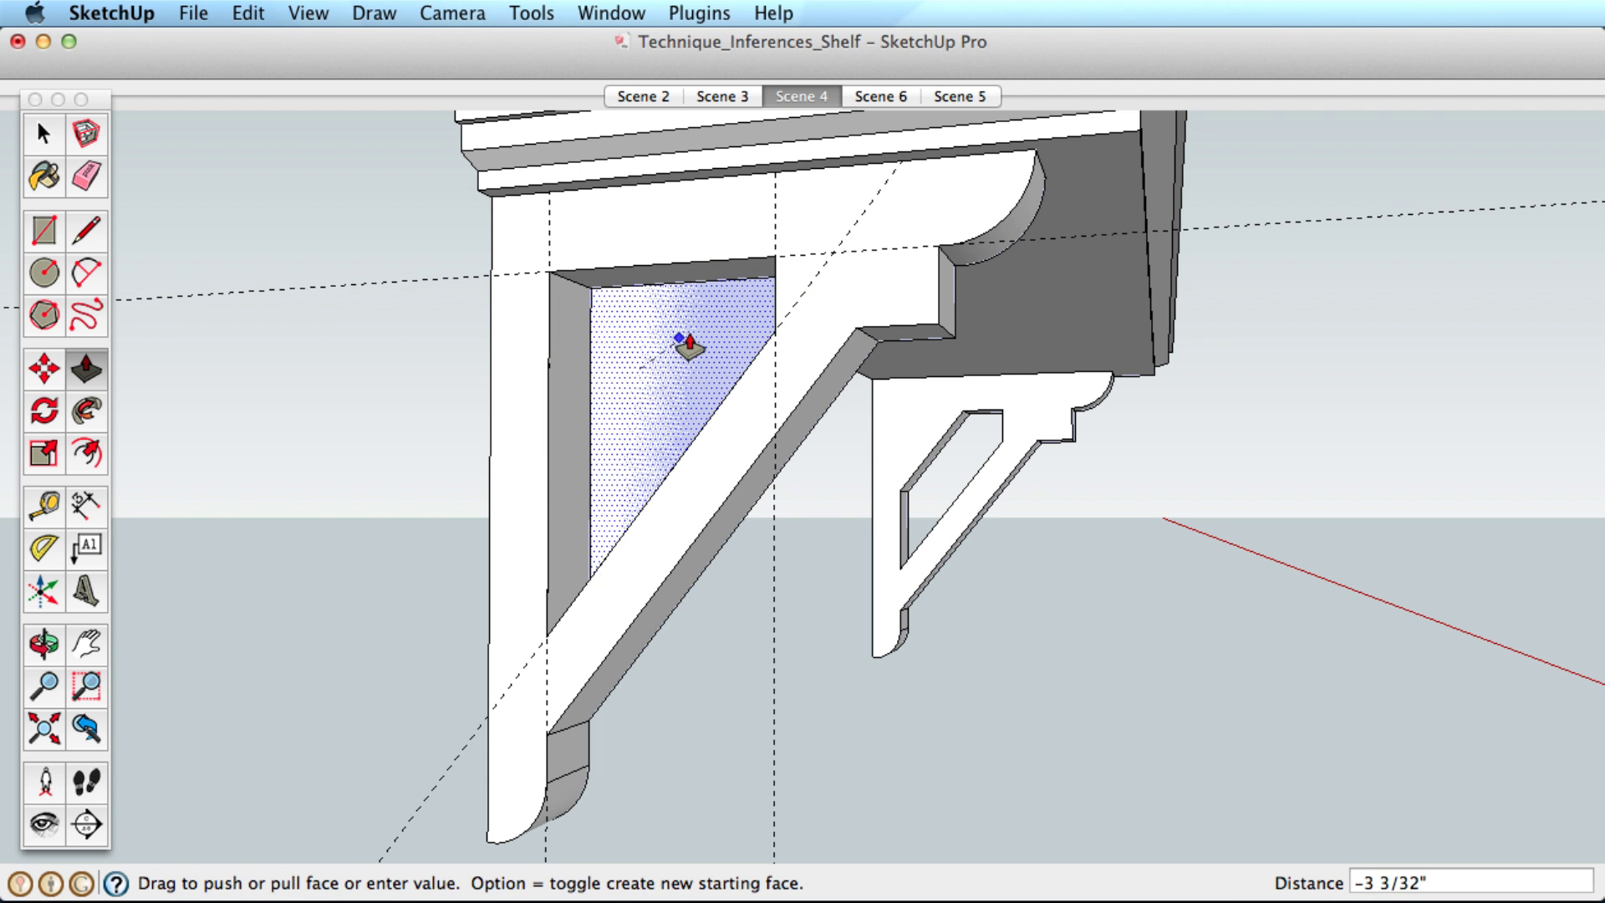
left_click(695, 460)
key("Page_Down")
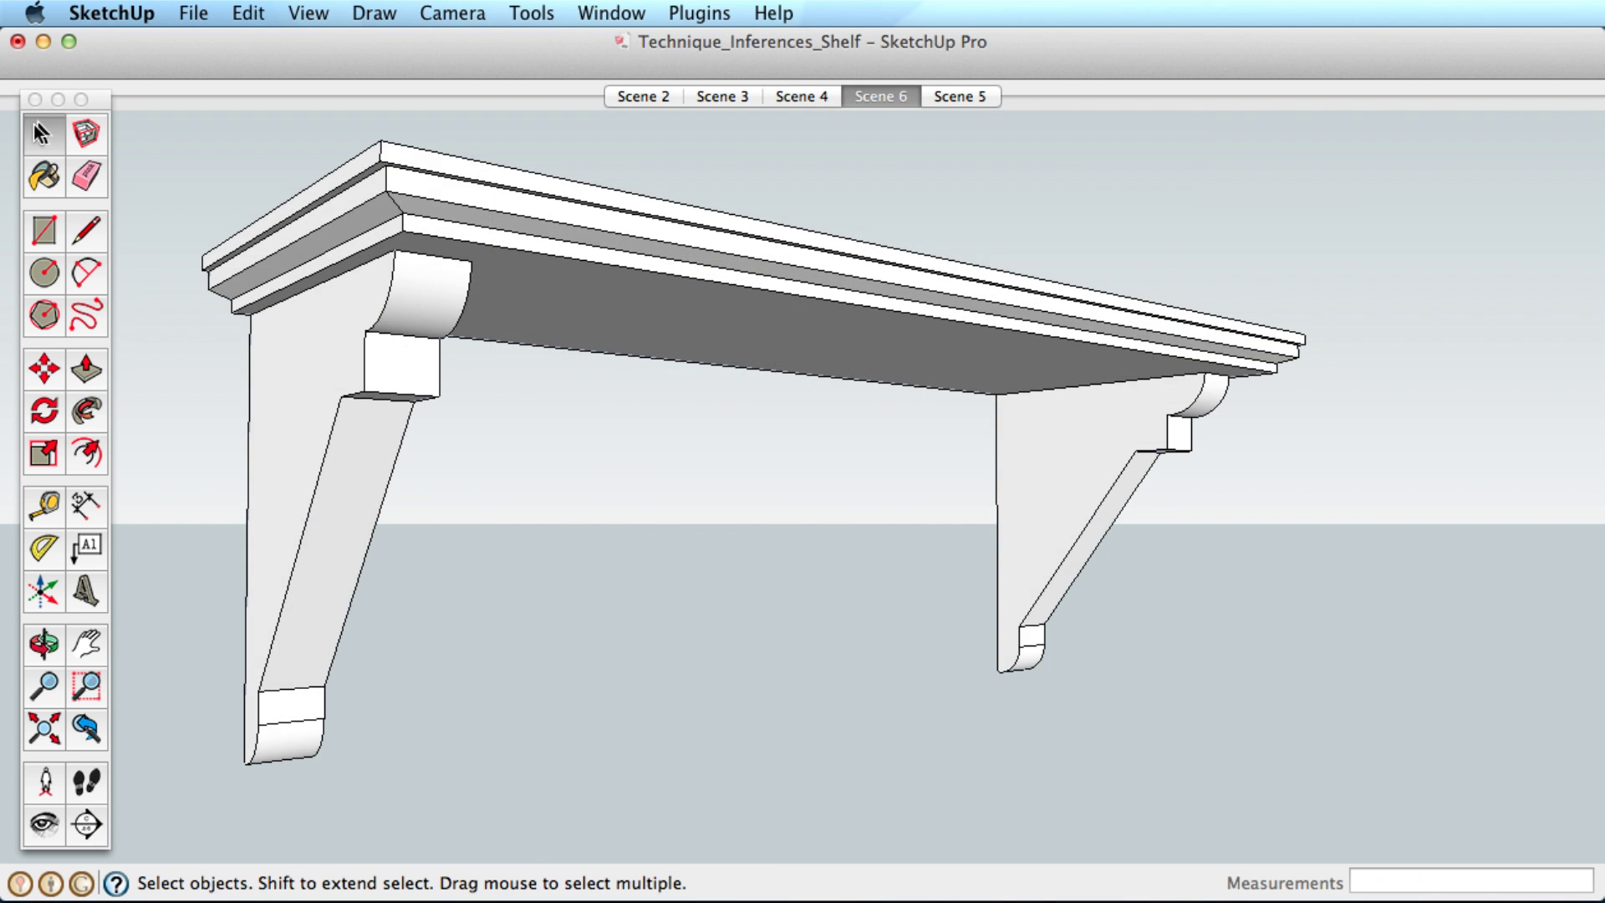
Move-copy the left bracket from its top corner to under the shelf's middle
key("m")
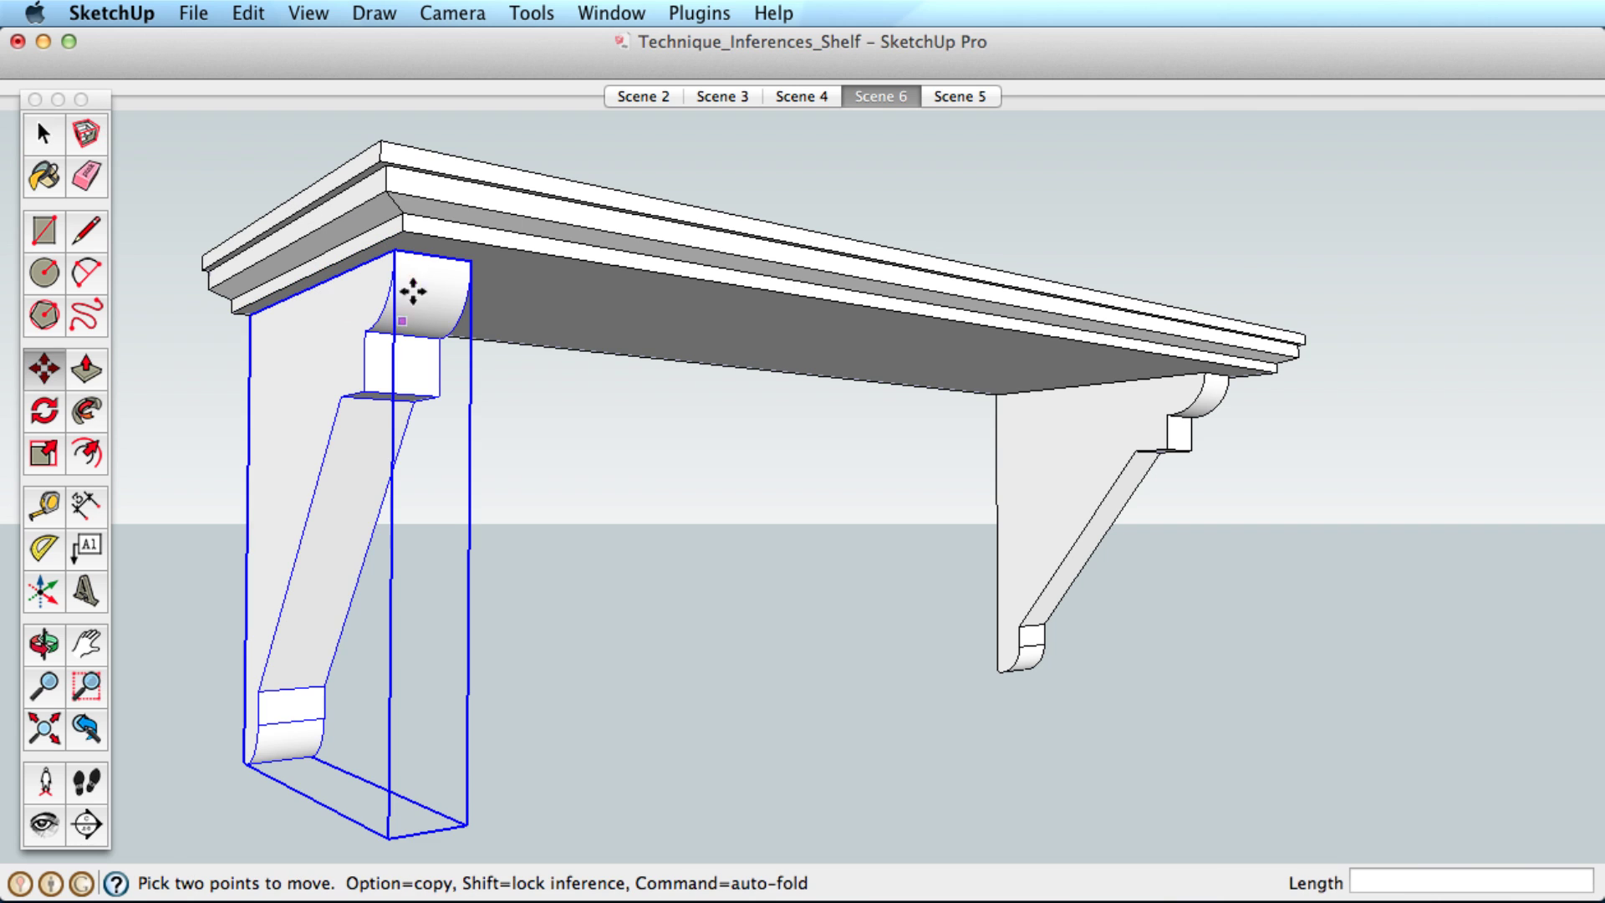
left_click(431, 252)
key("alt")
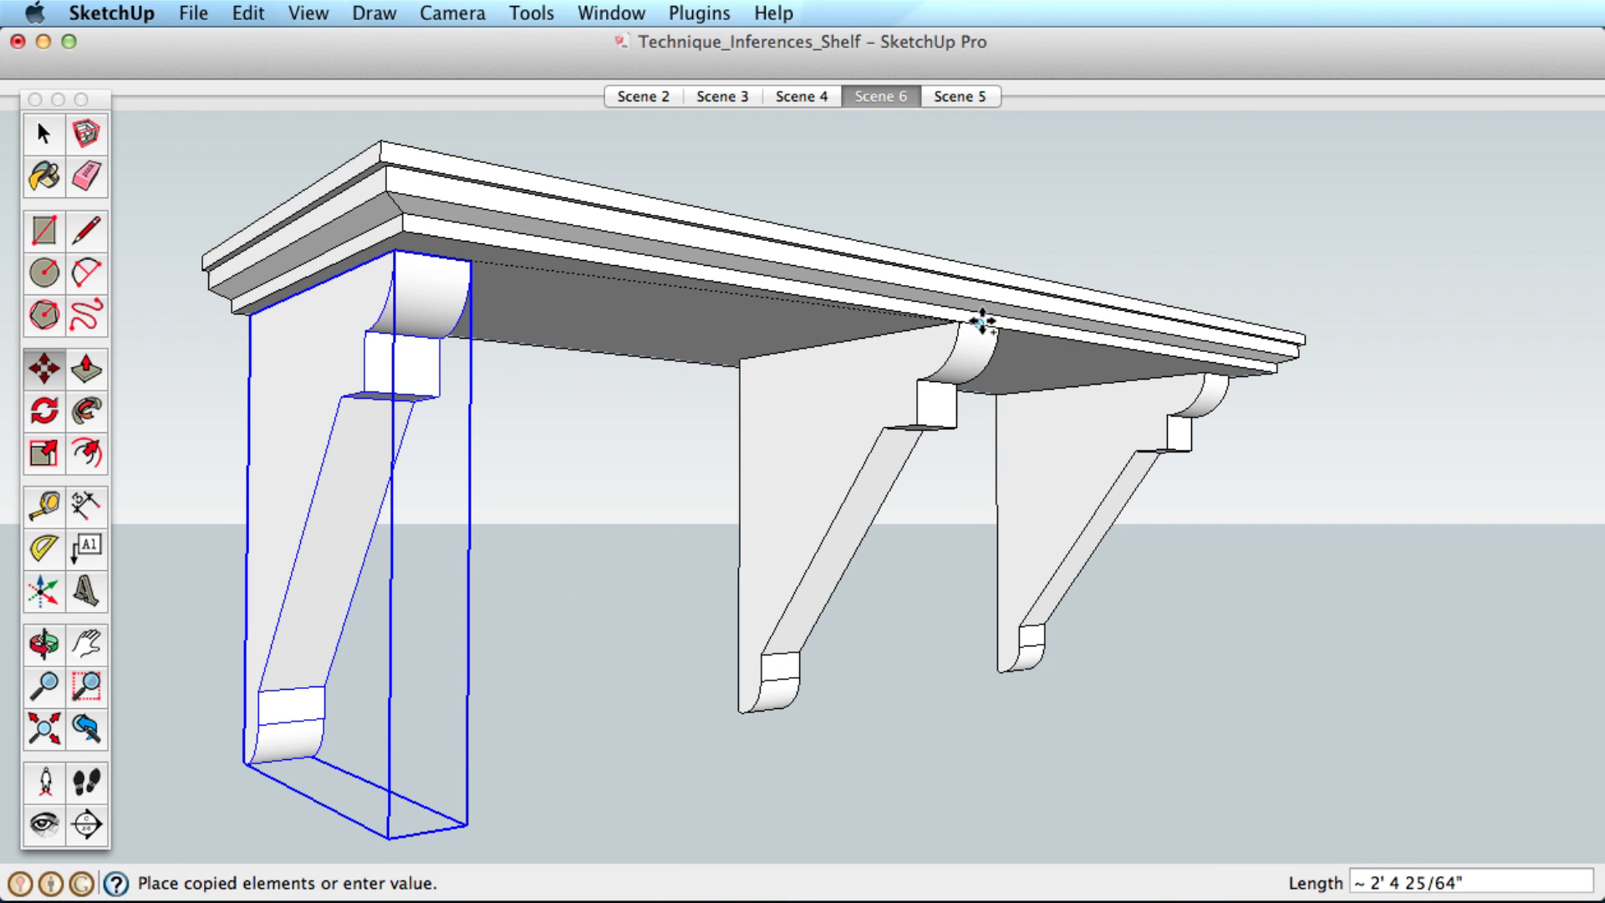
left_click(949, 333)
key("Page_Down")
key("space")
Push the opening's face in to the block edge's depth, then orbit to inspect the recess
key("p")
left_click(789, 462)
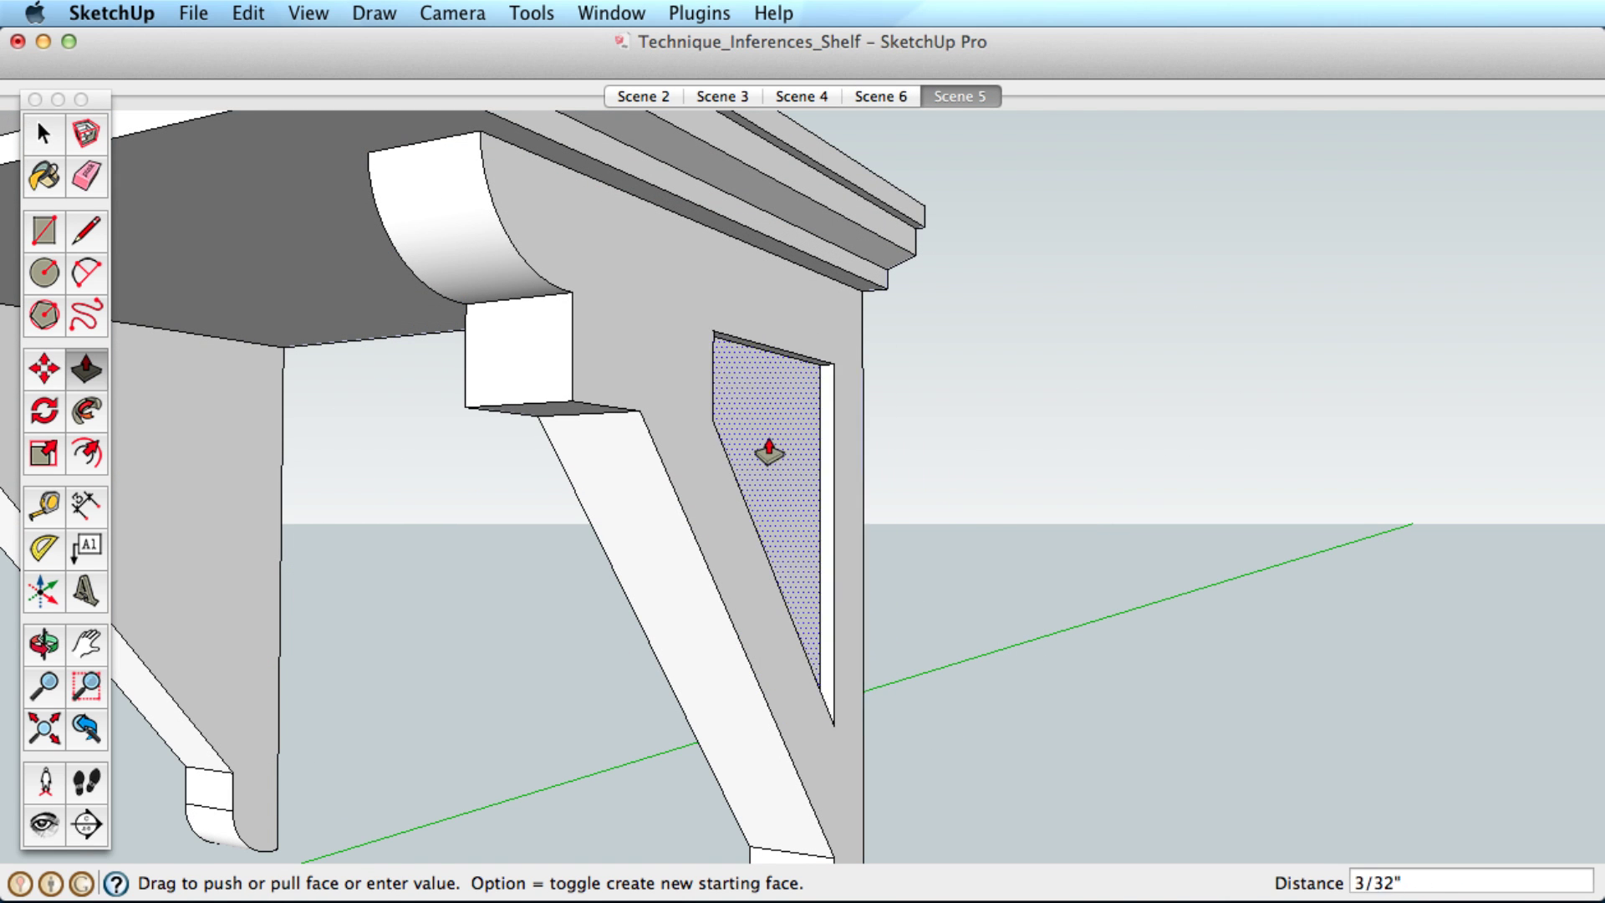
left_click(520, 409)
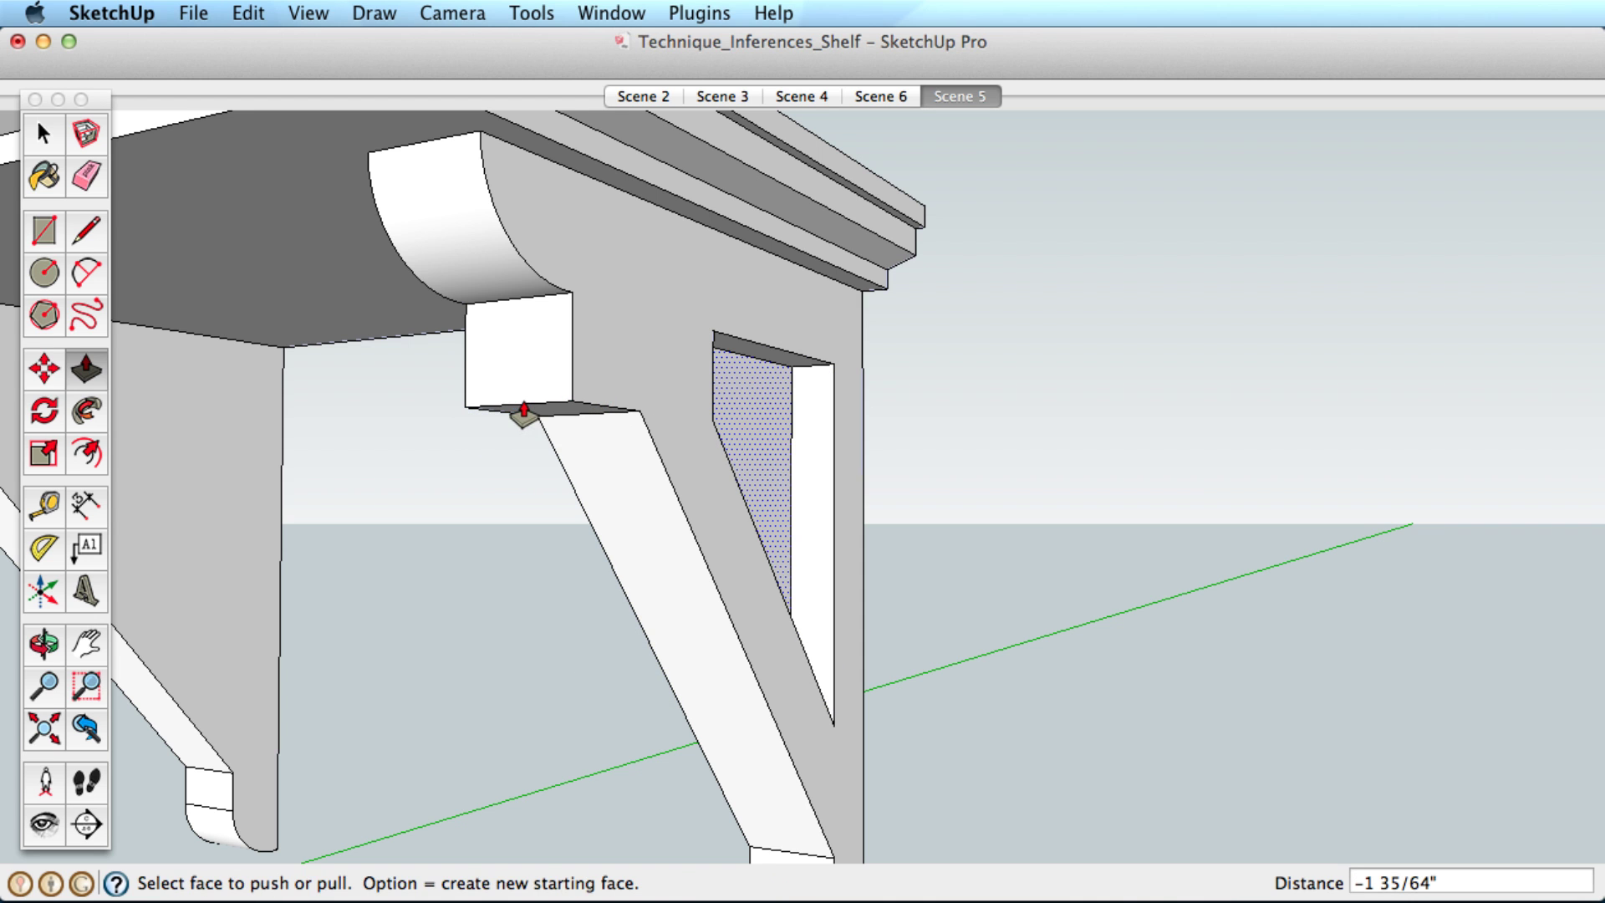
key("space")
key("o")
left_click_drag(835, 410, 766, 484)
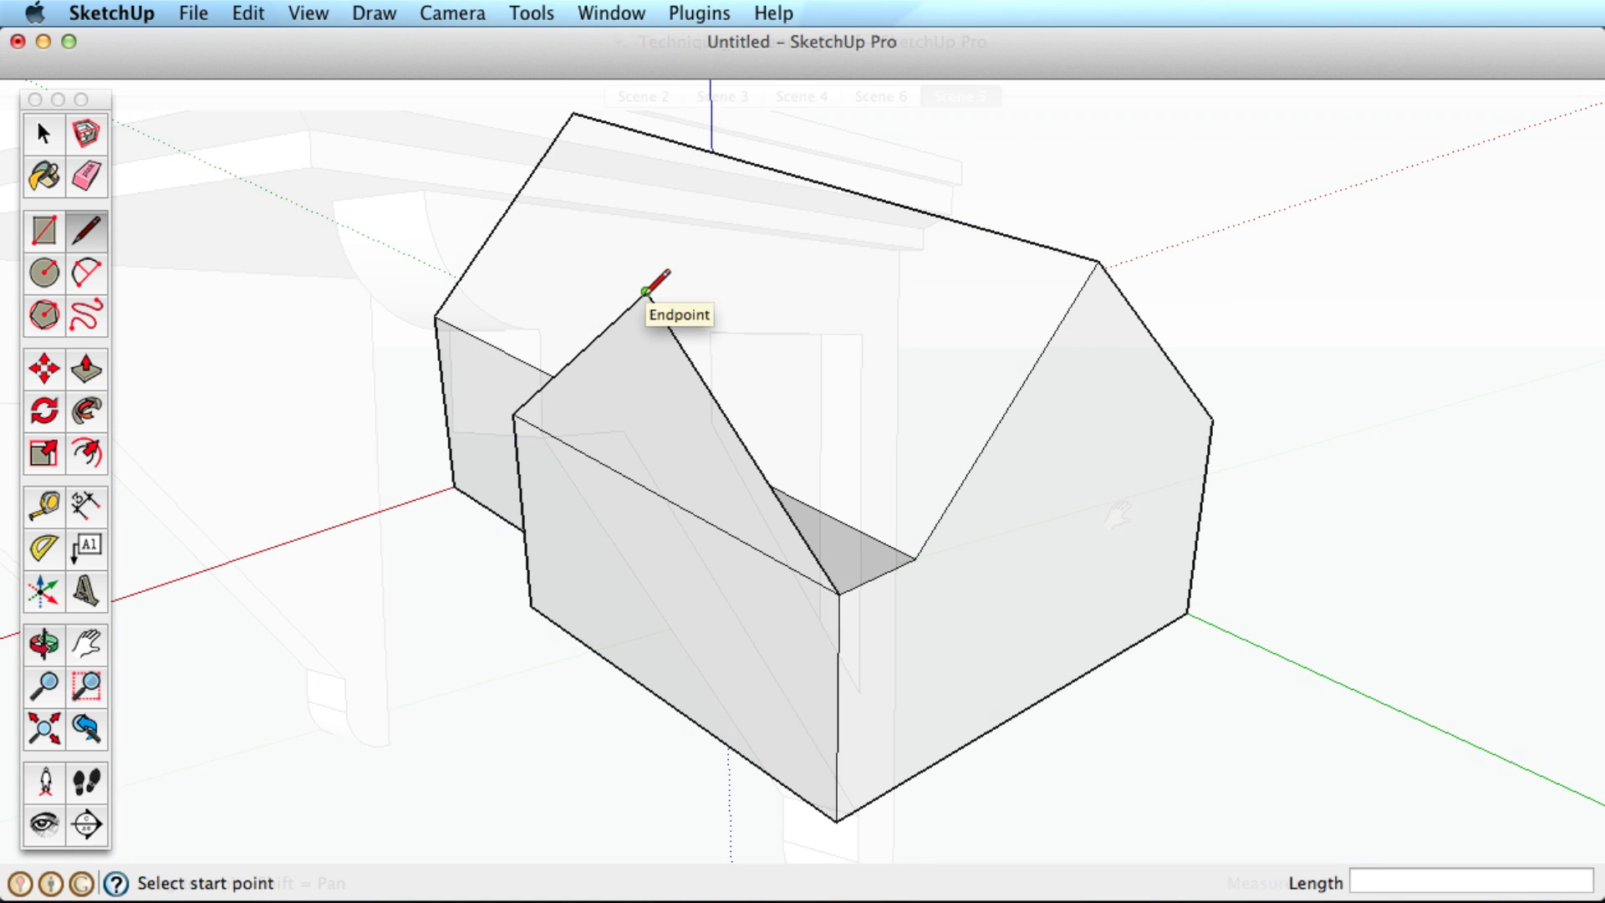
Draw an edge from the front gable's peak onto the main roof ridge
left_click(646, 291)
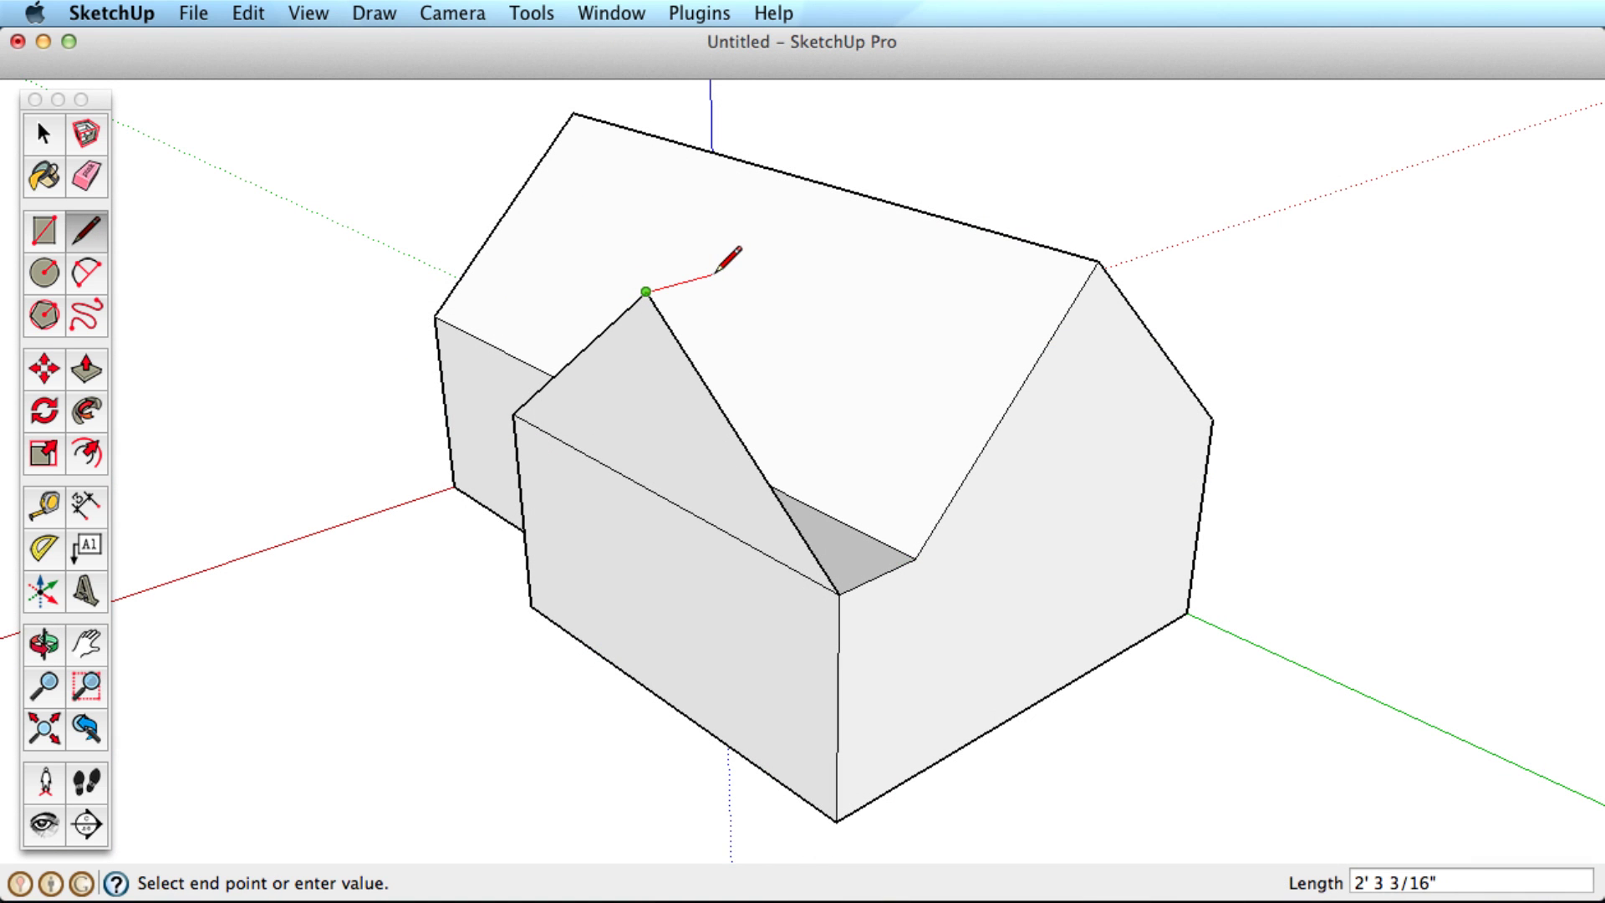
left_click(863, 236)
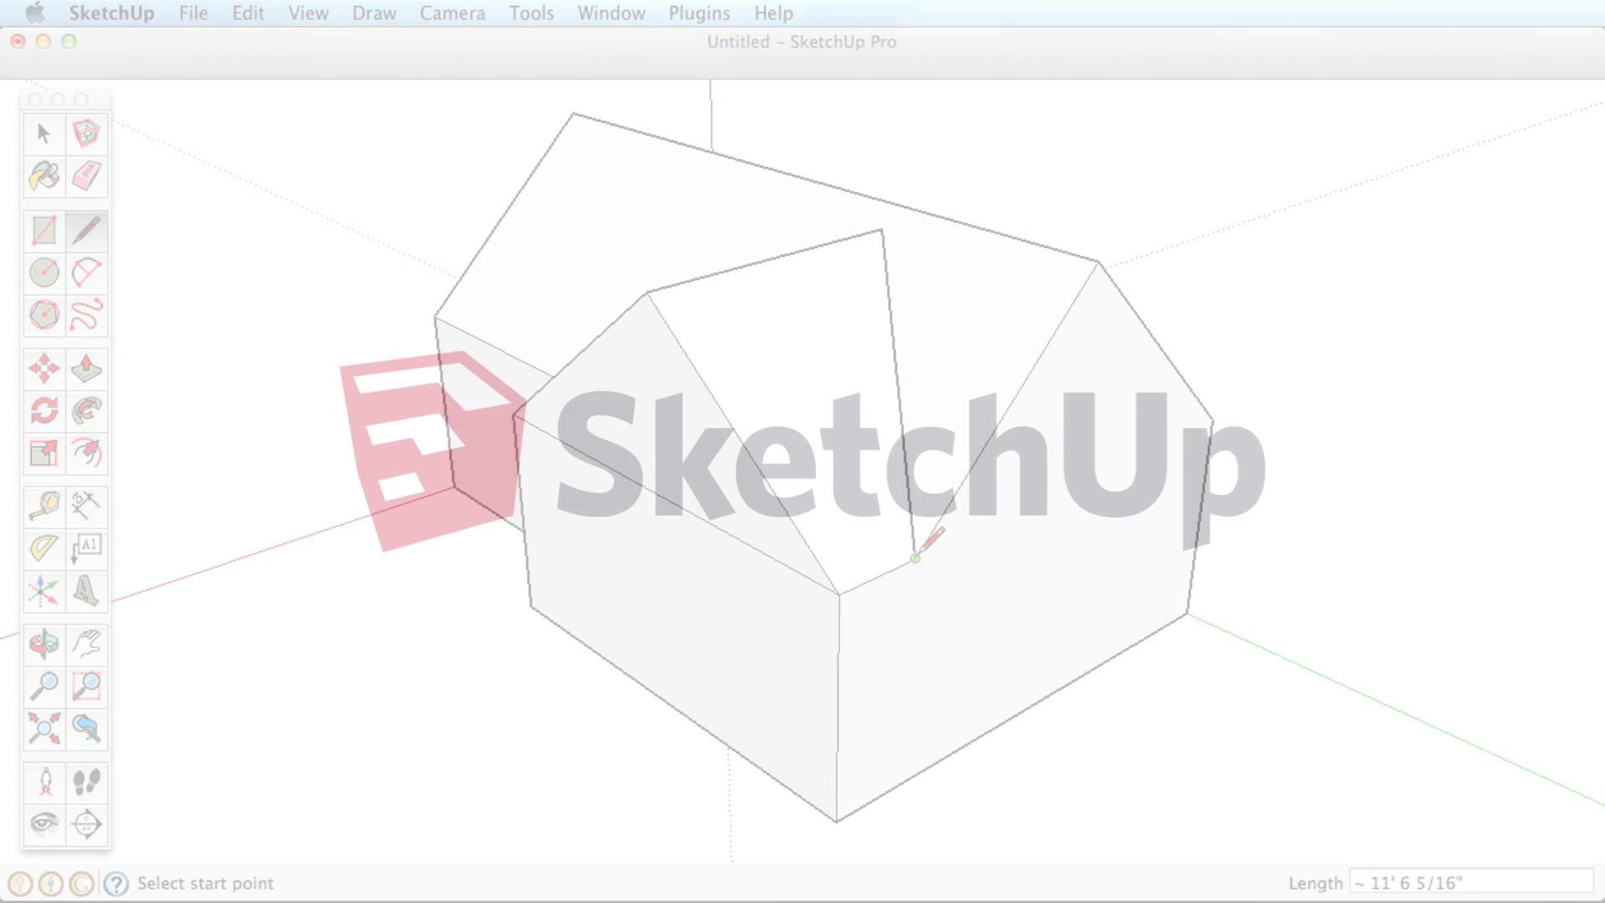